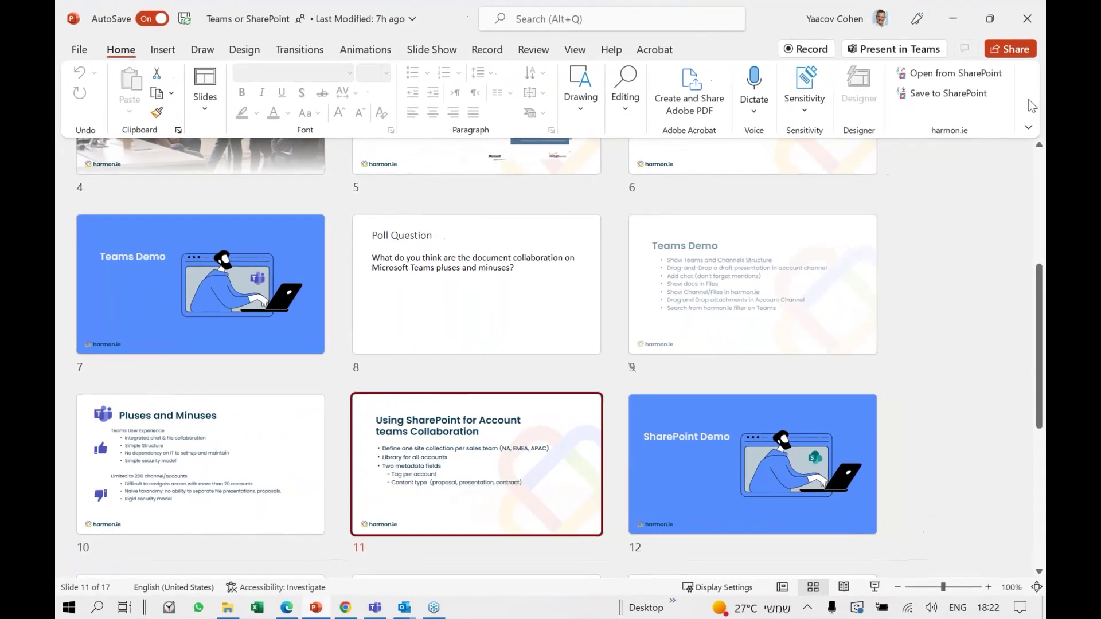
# - In Outlook's harmon.ie pane, show All Locations, collapse Teams and expand the SharePoint sites
pyautogui.click(346, 608)
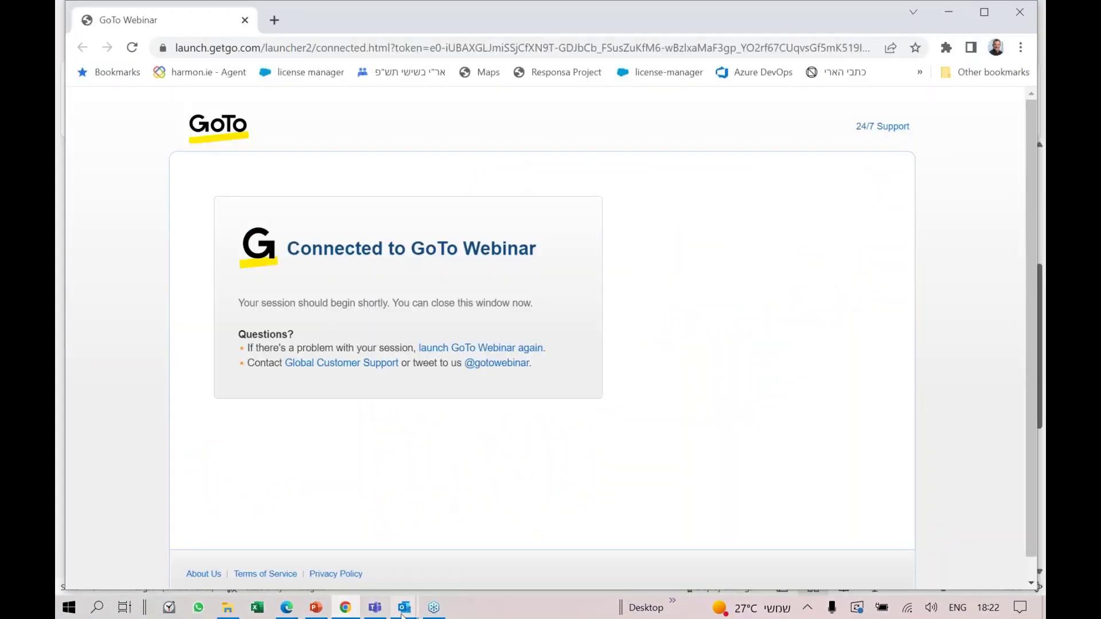
pyautogui.moveTo(404, 612)
pyautogui.click(169, 552)
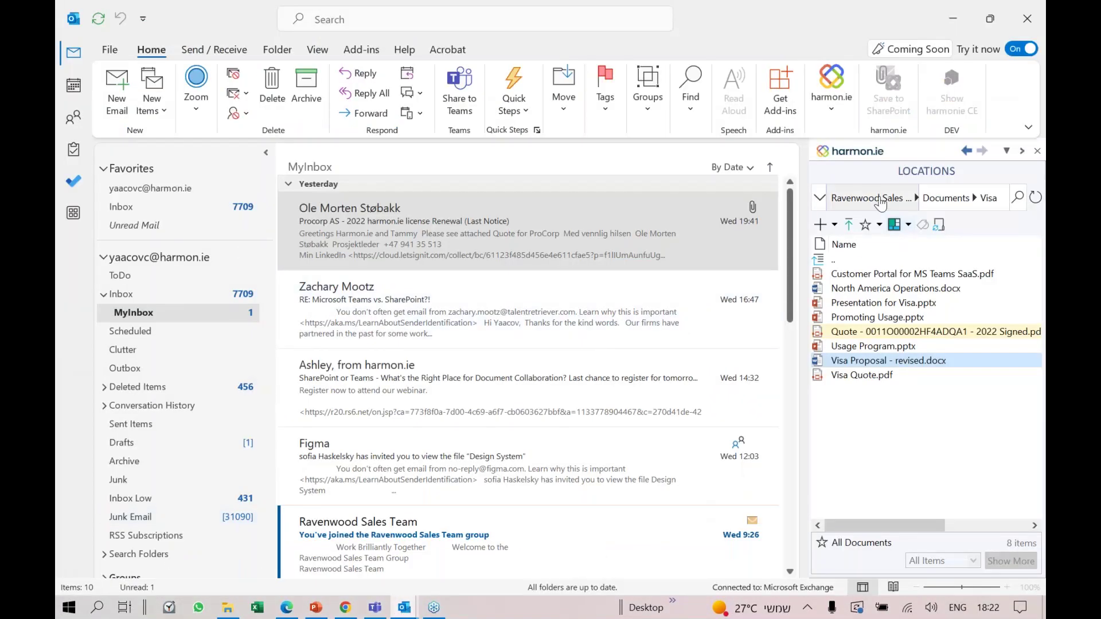
pyautogui.click(828, 201)
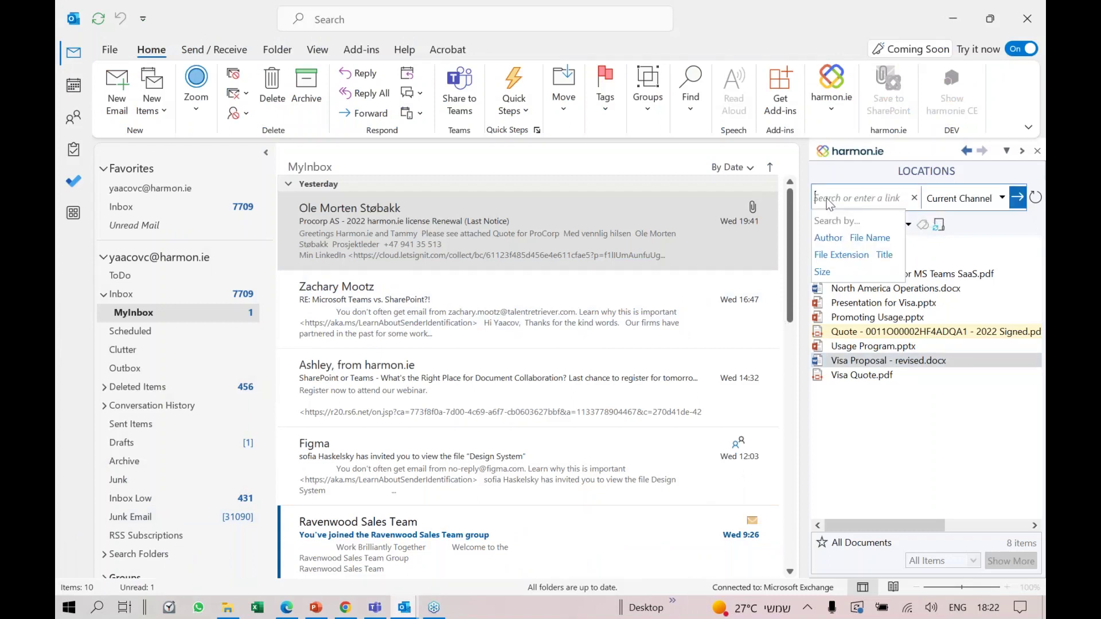
pyautogui.click(913, 197)
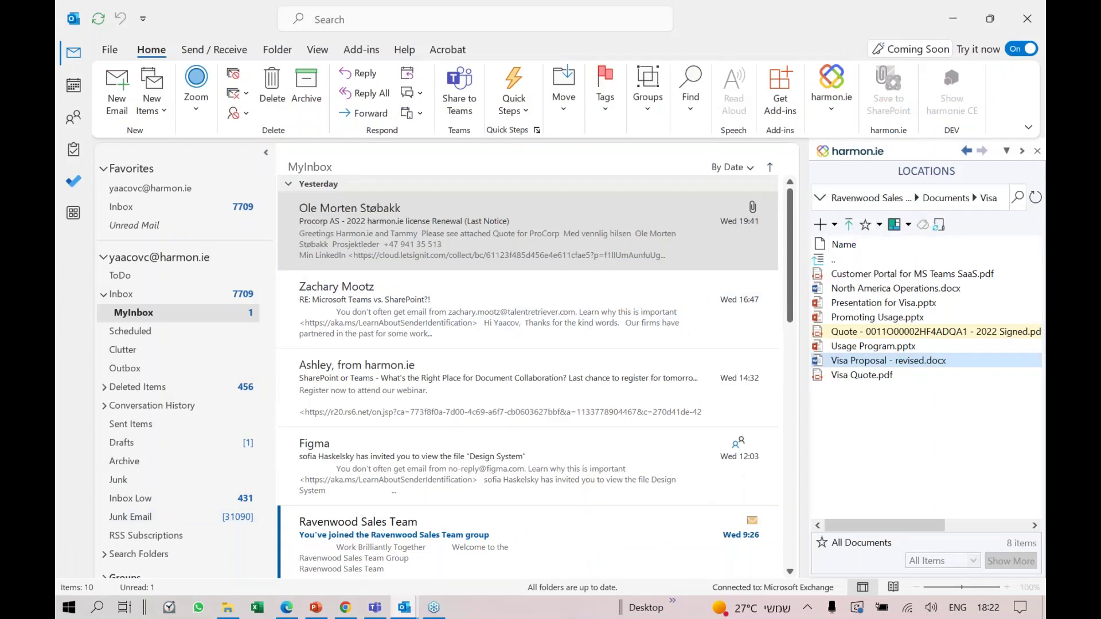
pyautogui.click(860, 198)
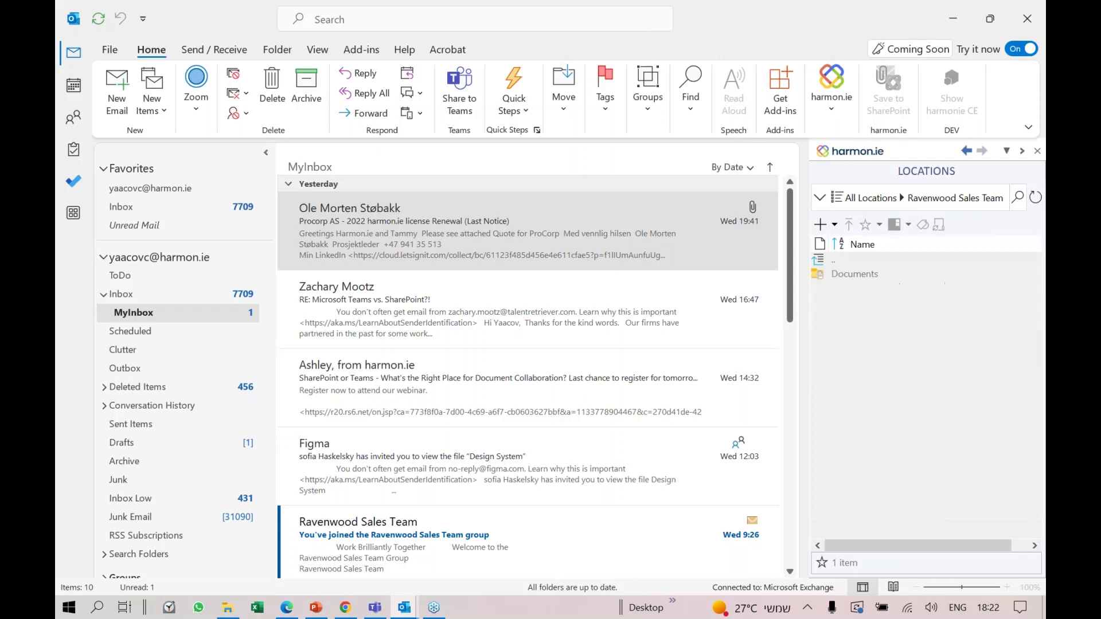
pyautogui.click(846, 203)
pyautogui.click(932, 199)
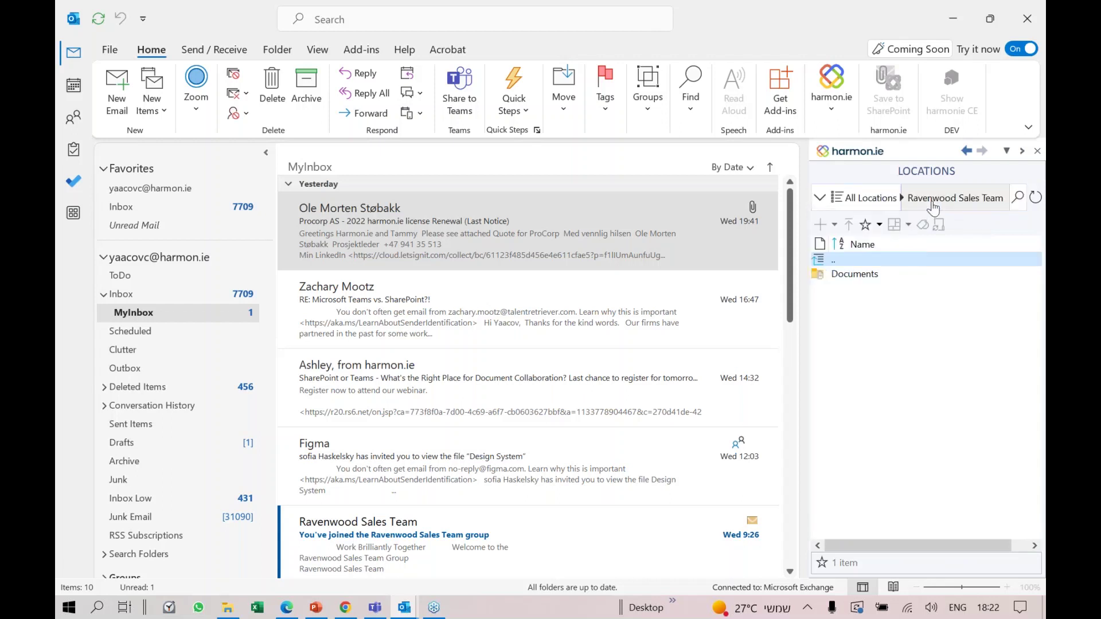
pyautogui.click(848, 197)
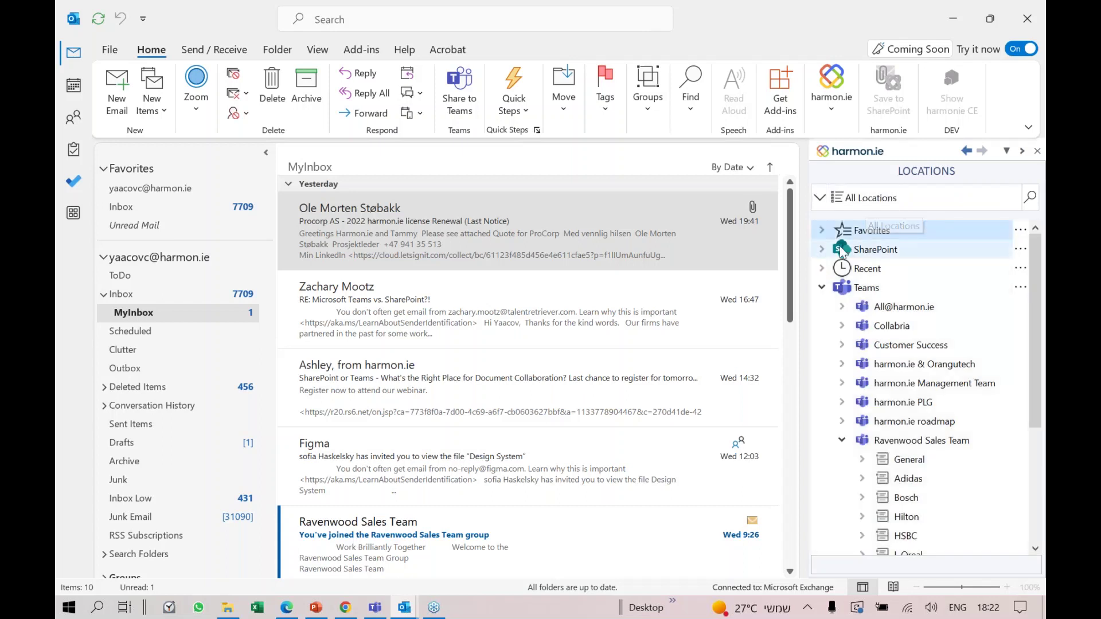
pyautogui.click(822, 287)
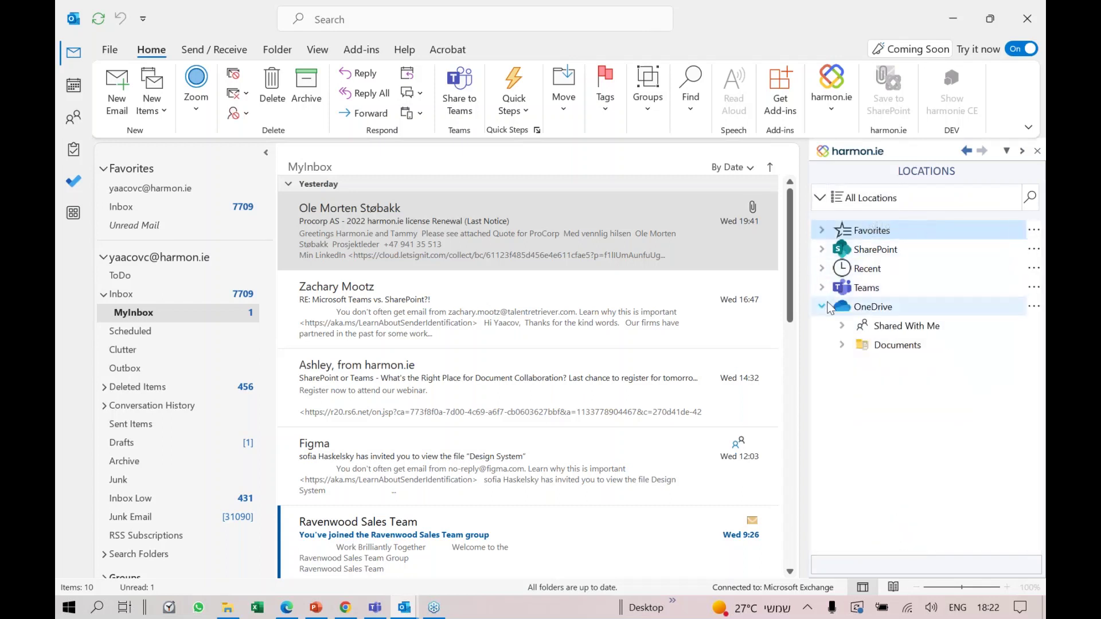
pyautogui.click(822, 250)
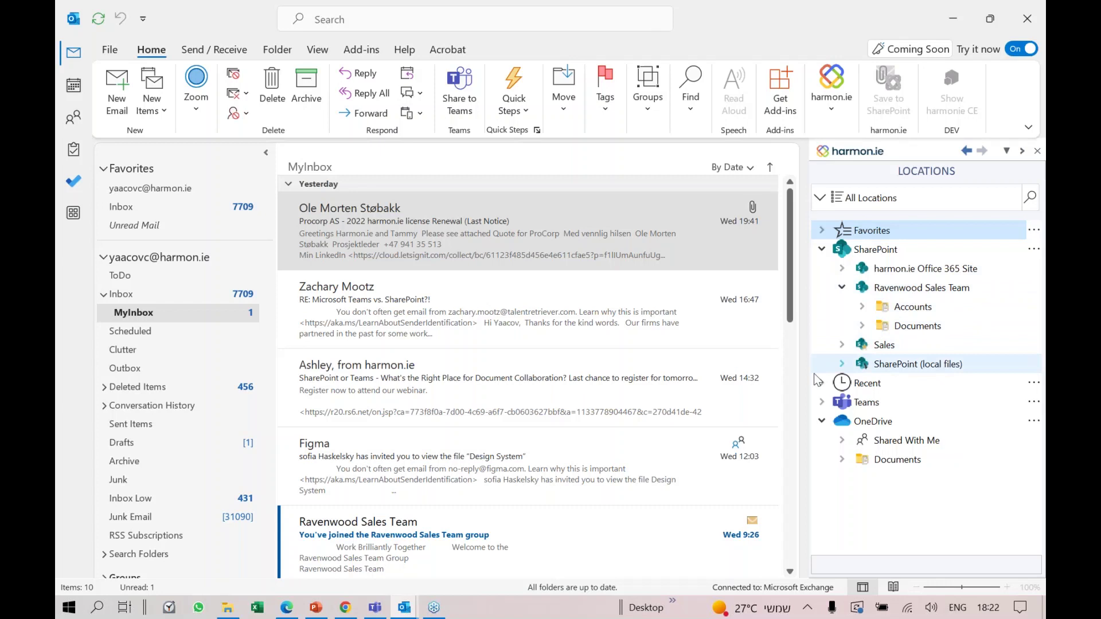
# - Back in the Outlook inbox, bring up the options menu for the Ravenwood Sales Team site
pyautogui.click(351, 609)
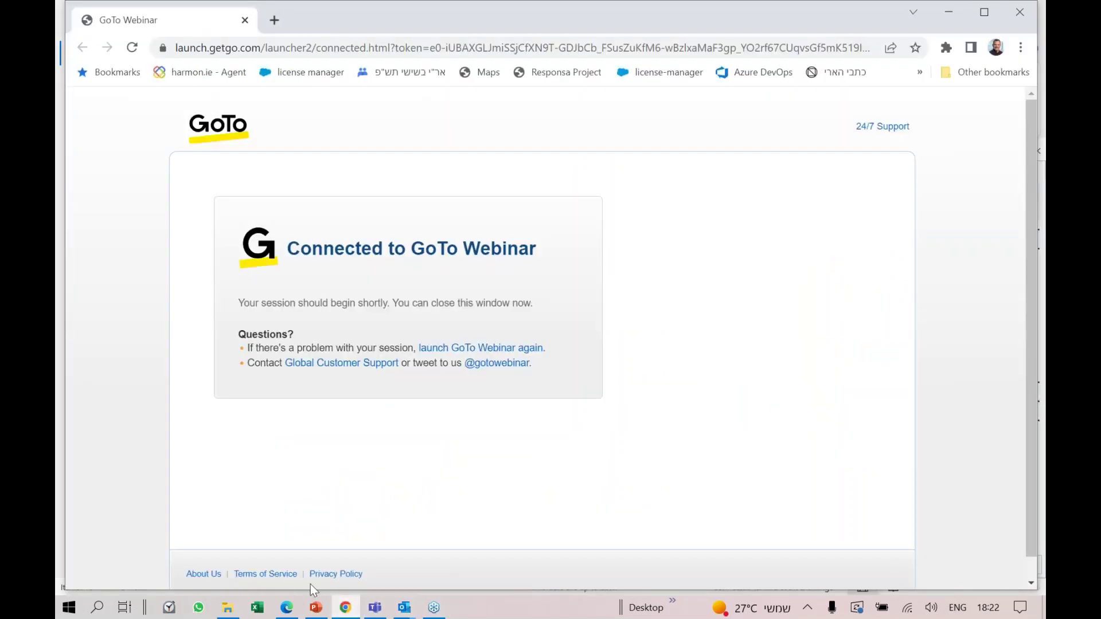
pyautogui.click(317, 608)
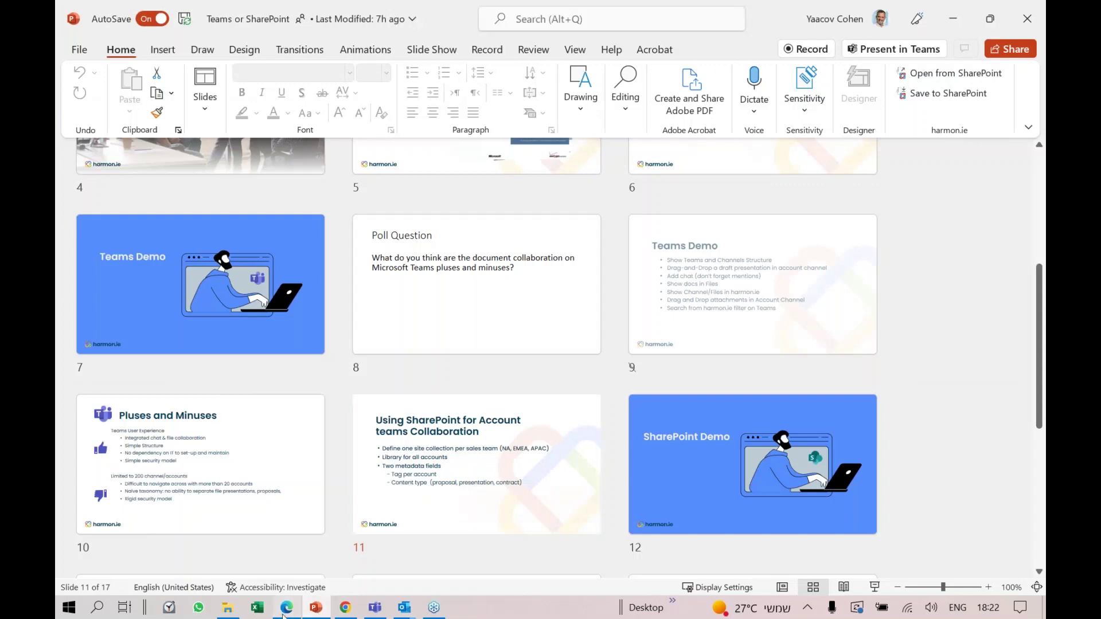
pyautogui.click(285, 609)
pyautogui.moveTo(406, 598)
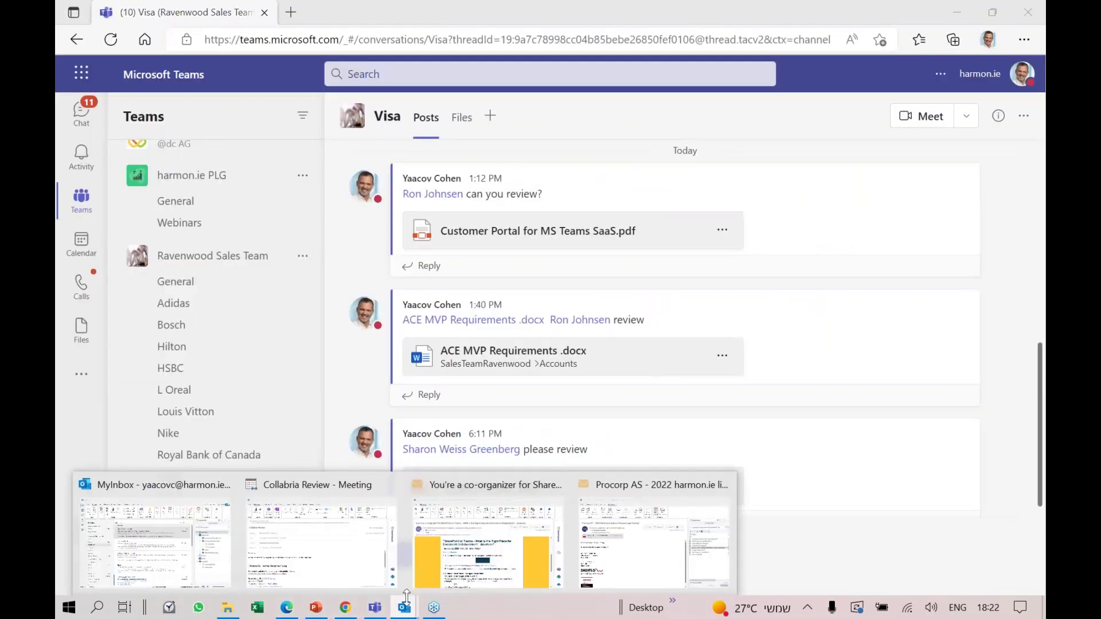
pyautogui.click(172, 539)
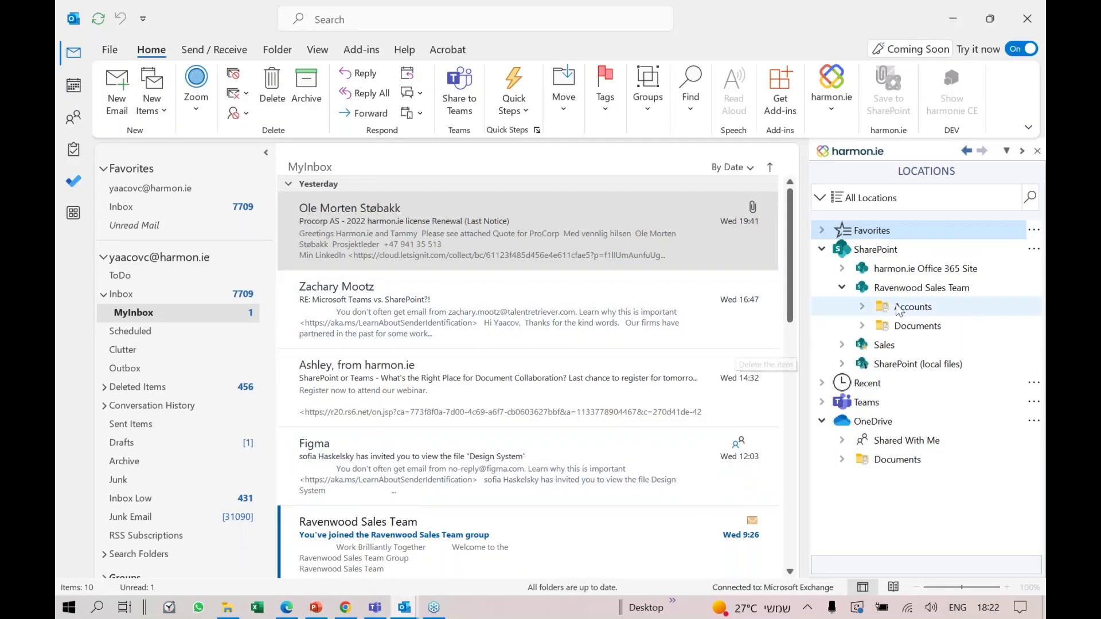
pyautogui.rightClick(930, 288)
# - Open Ravenwood Sales Team in the browser, go to Accounts, and close the details pane
pyautogui.click(977, 308)
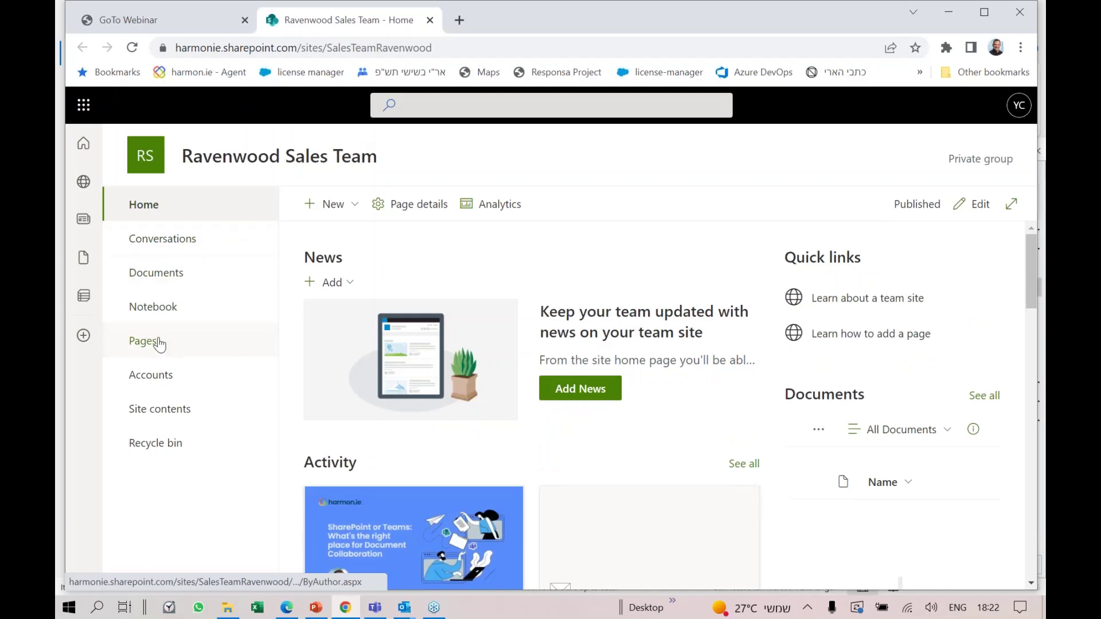
pyautogui.click(154, 383)
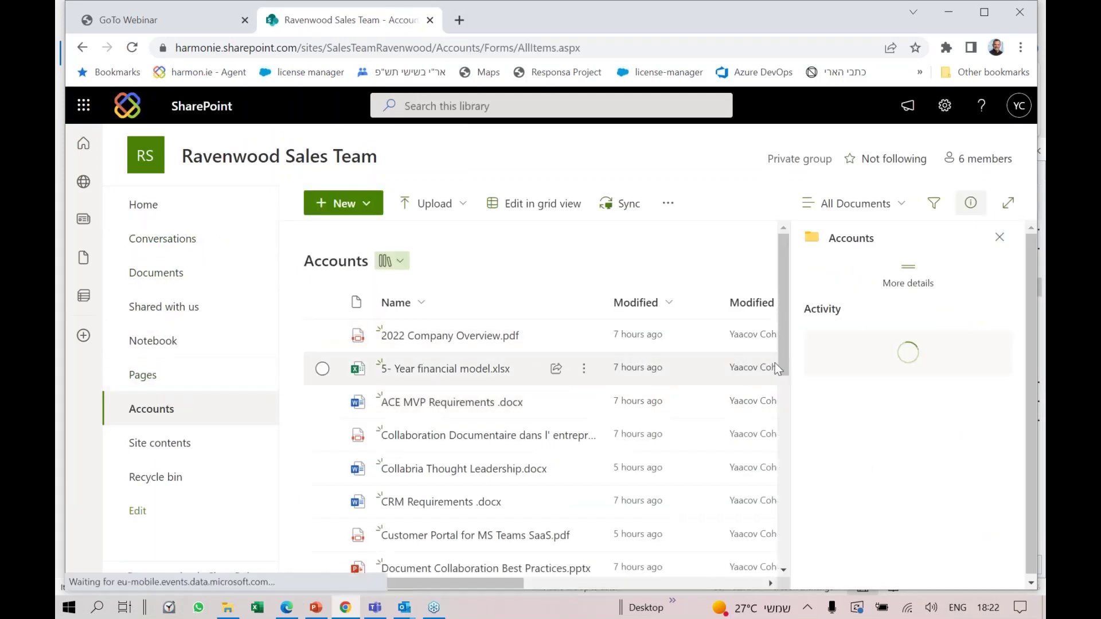
pyautogui.click(999, 239)
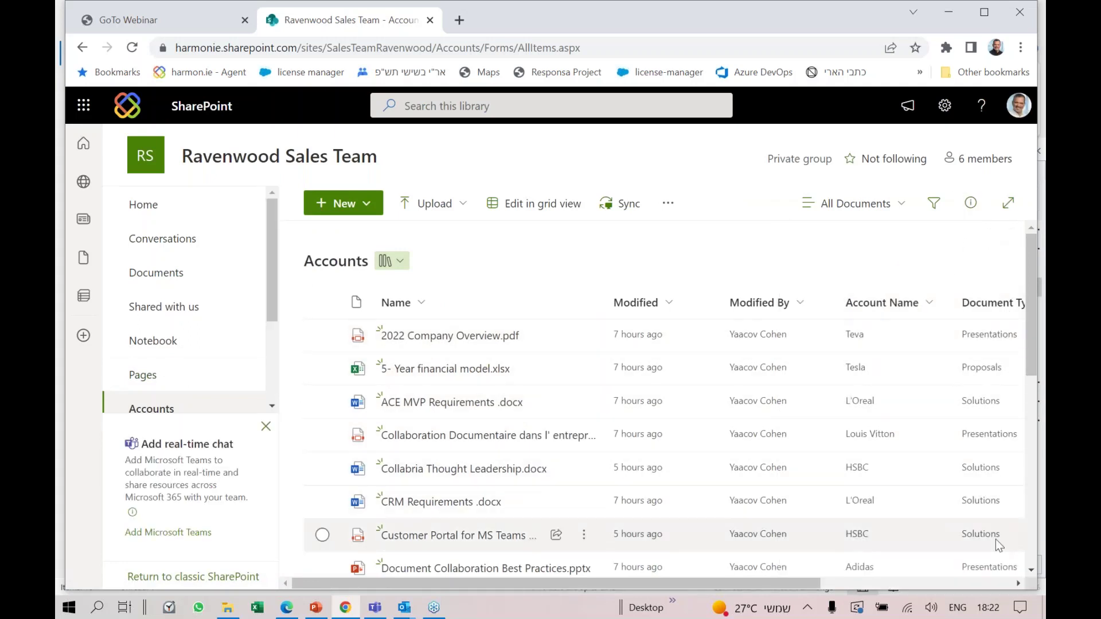
# - Drag Document Collaboration Webinar Slides from Documents into the SharePoint Accounts library
pyautogui.click(228, 607)
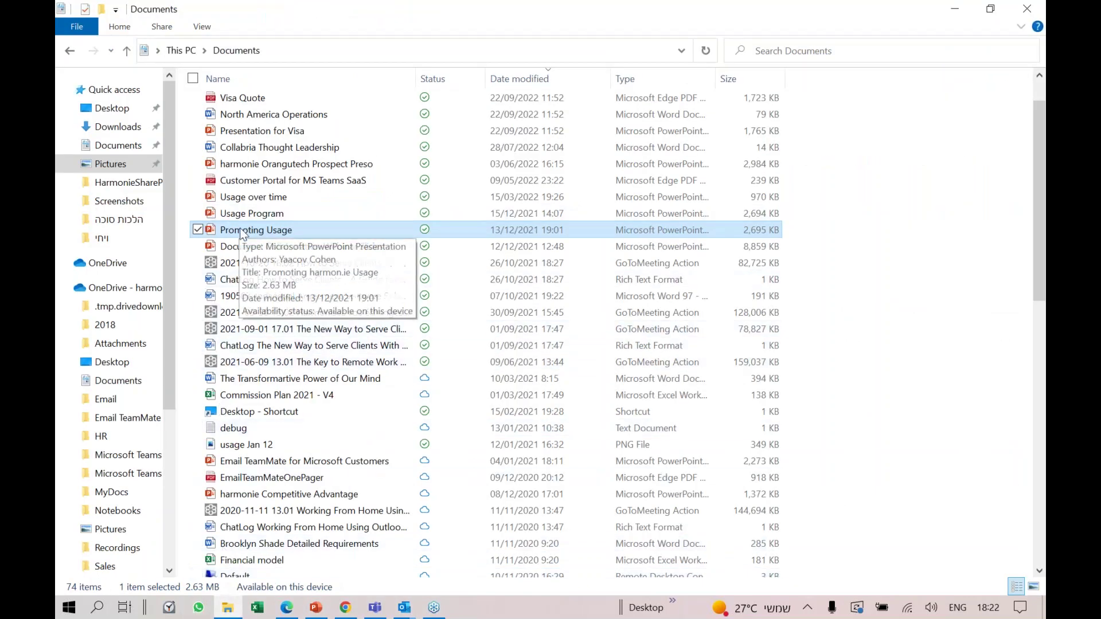
pyautogui.click(239, 248)
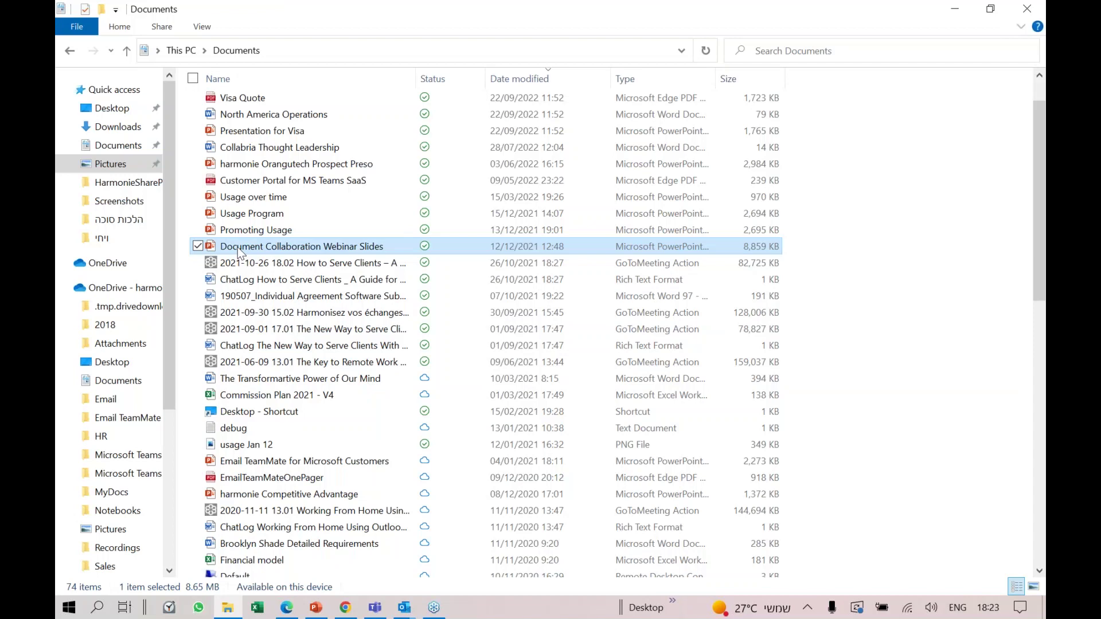
pyautogui.moveTo(240, 252); pyautogui.dragTo(865, 485)
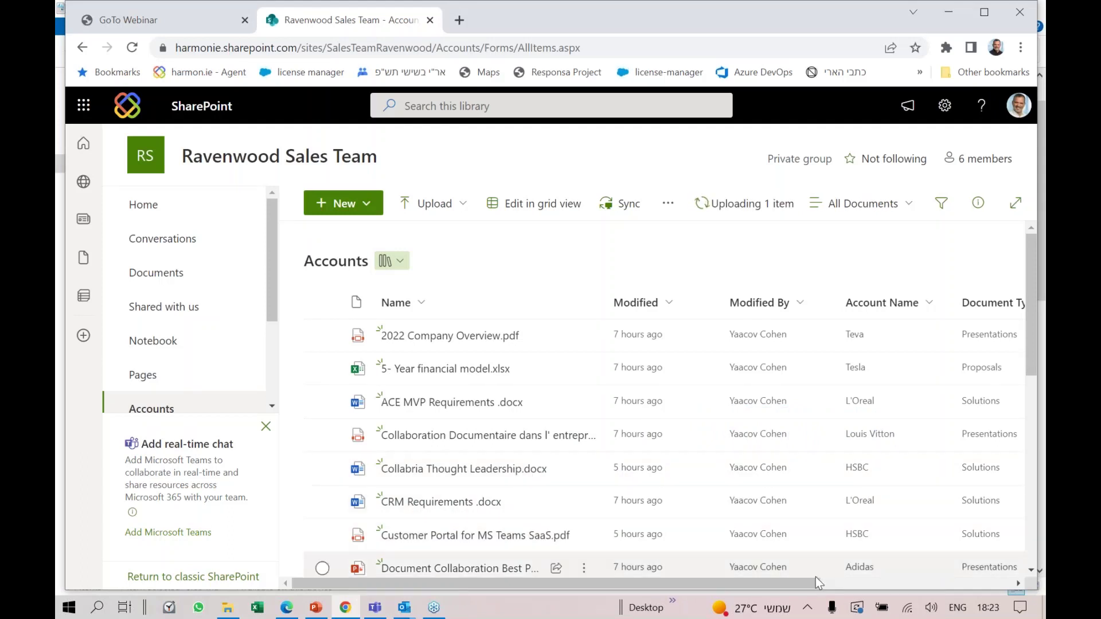
# - Show the webinar slides' details and scroll to the empty Account Name and Document Type properties
pyautogui.moveTo(811, 584); pyautogui.dragTo(899, 589)
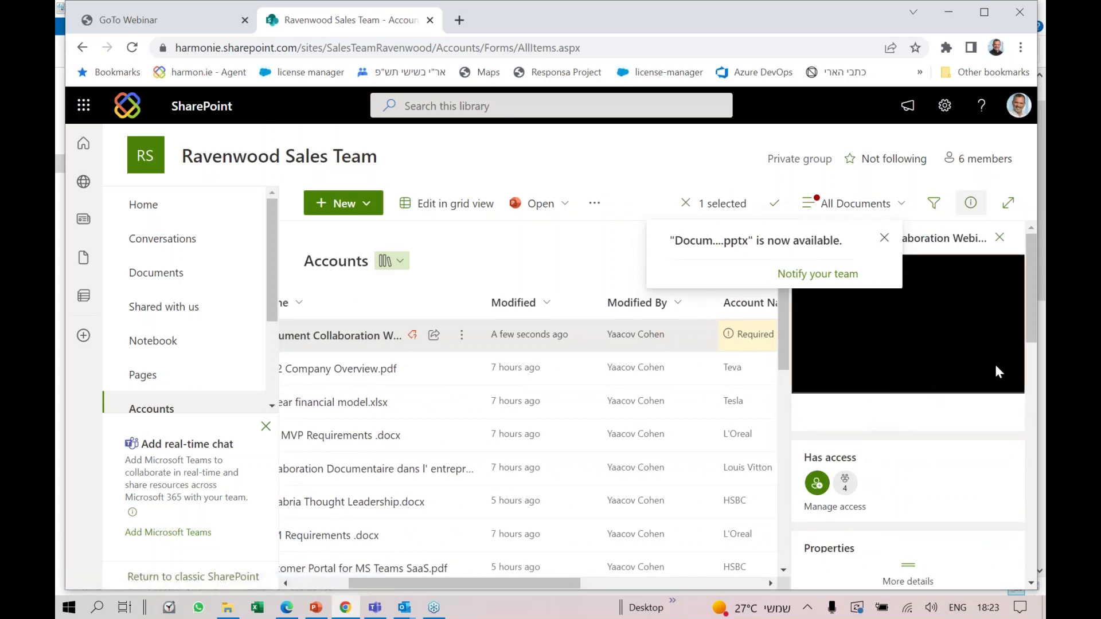
pyautogui.moveTo(1029, 330); pyautogui.dragTo(1042, 386)
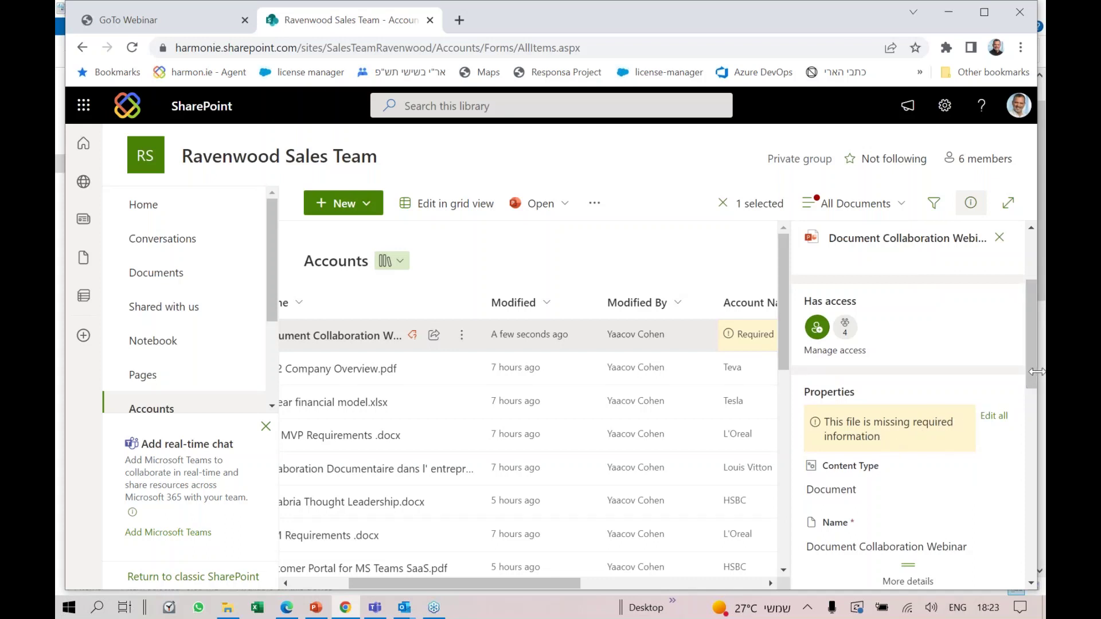
pyautogui.moveTo(1035, 371); pyautogui.dragTo(1035, 438)
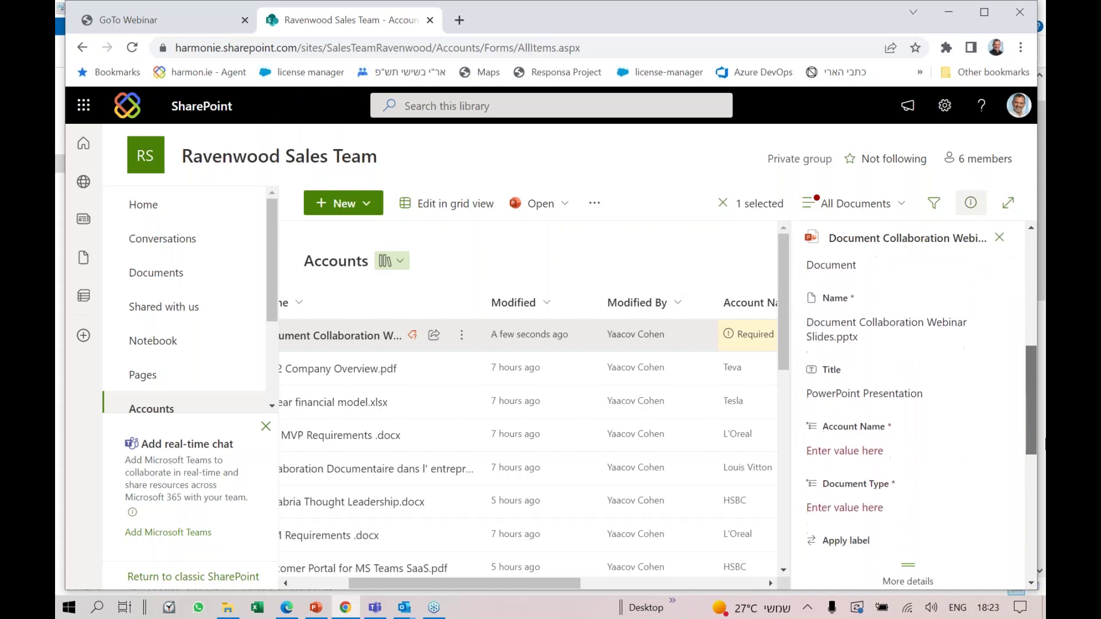
# - Enter HSBC as Account Name, then choose and apply Presentations as the Document Type
pyautogui.click(845, 451)
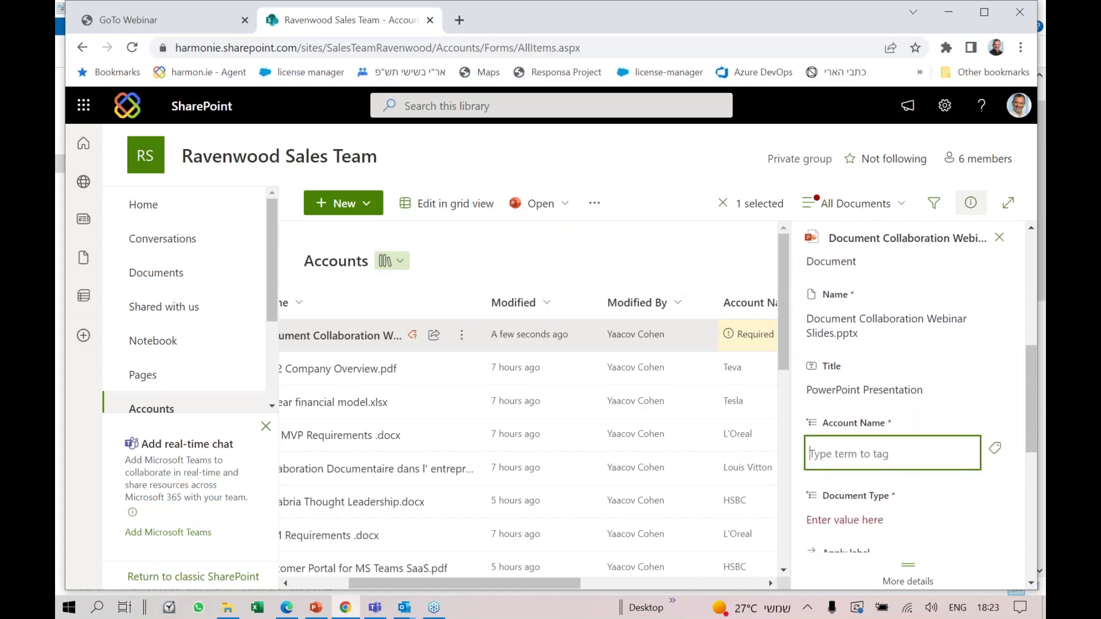
pyautogui.write('HSBC')
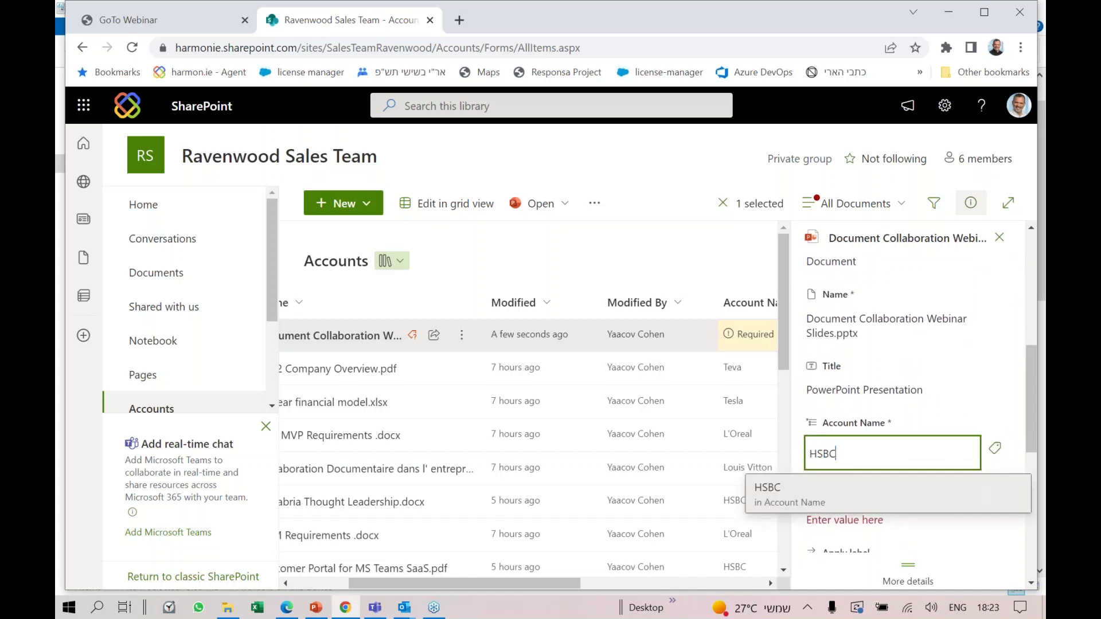
pyautogui.press('Return')
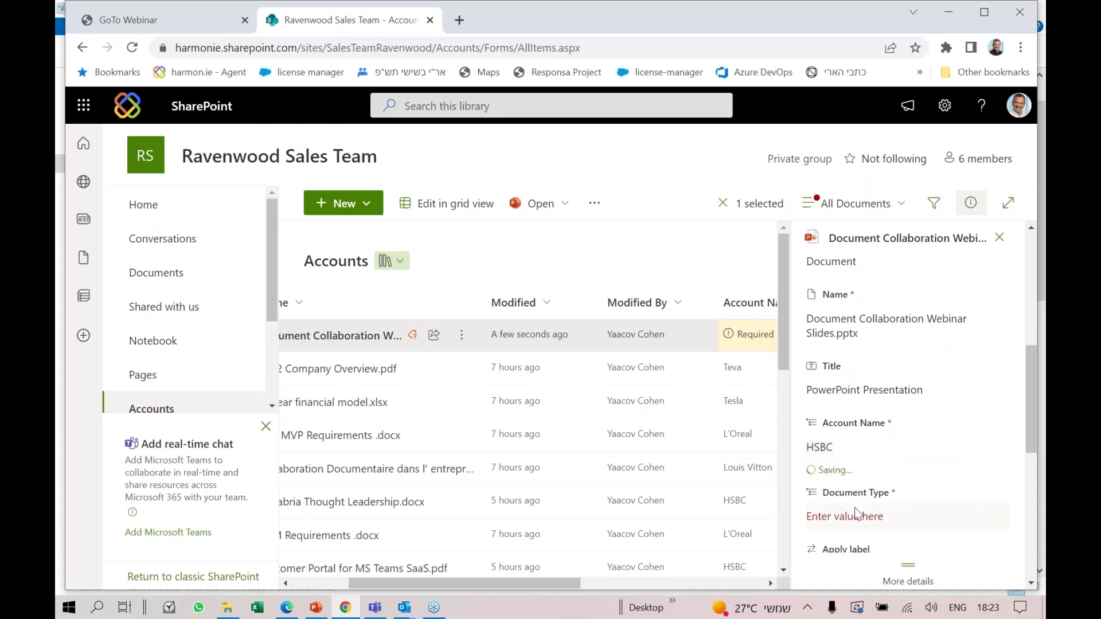
pyautogui.click(858, 513)
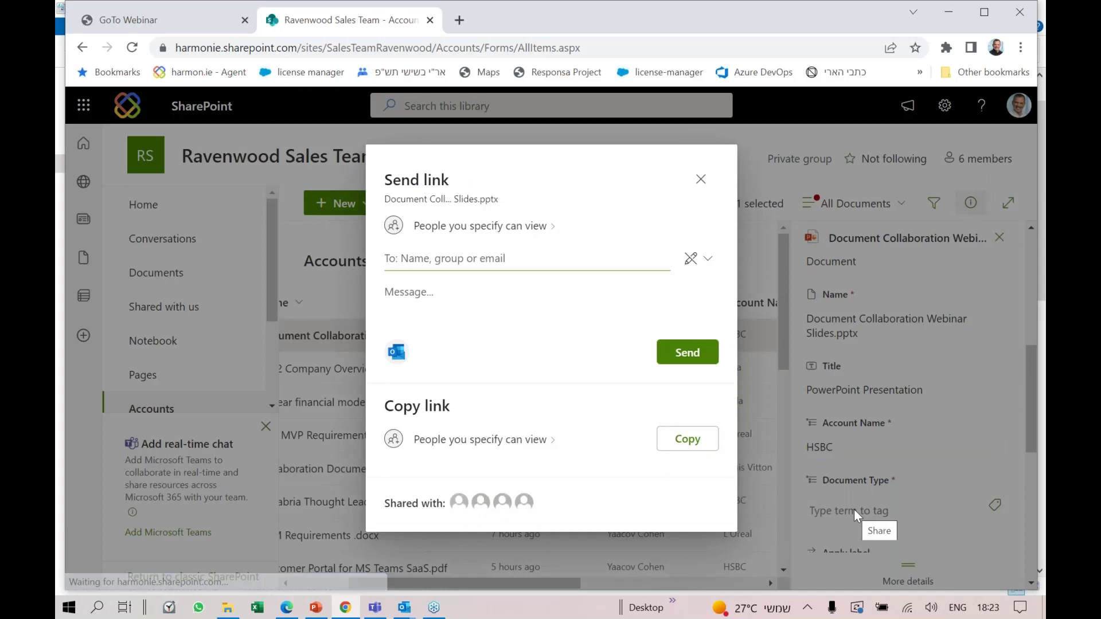
pyautogui.click(690, 444)
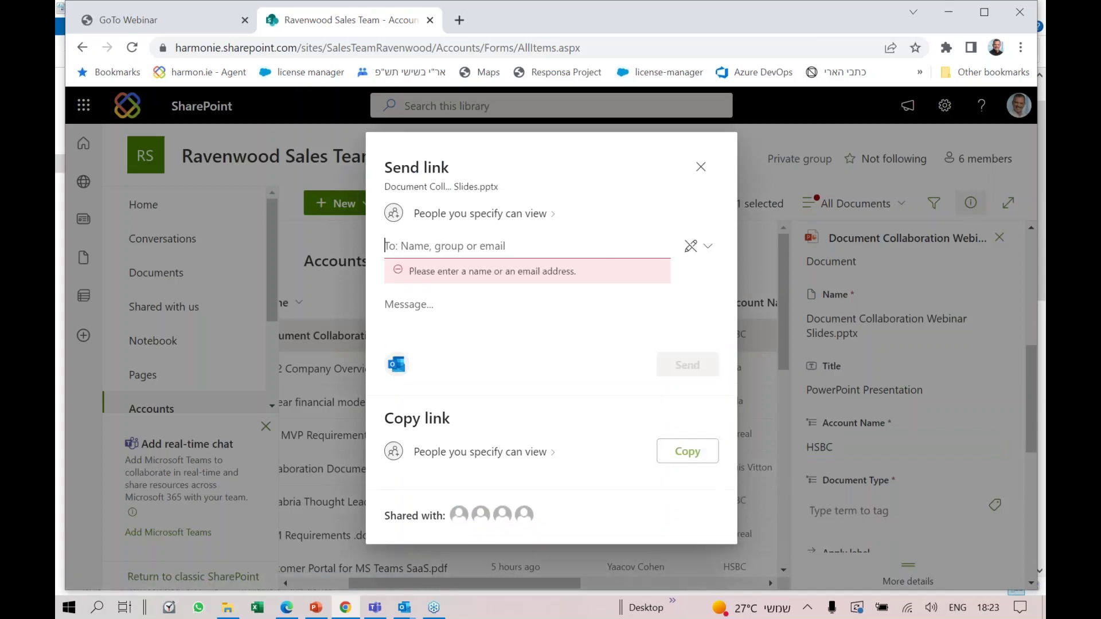
pyautogui.click(700, 166)
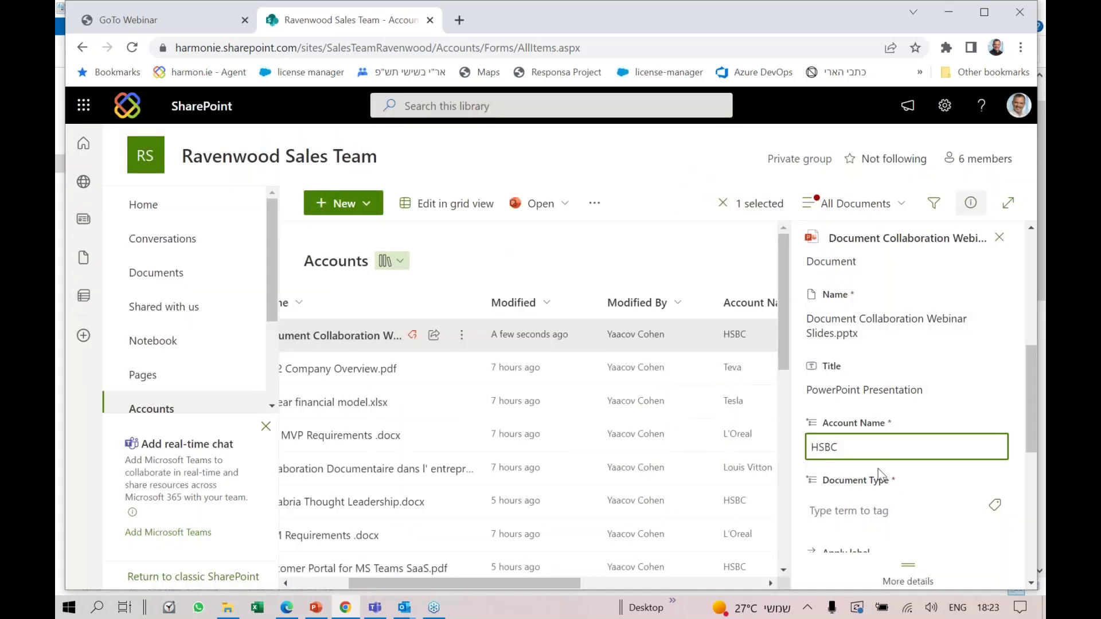
pyautogui.click(994, 510)
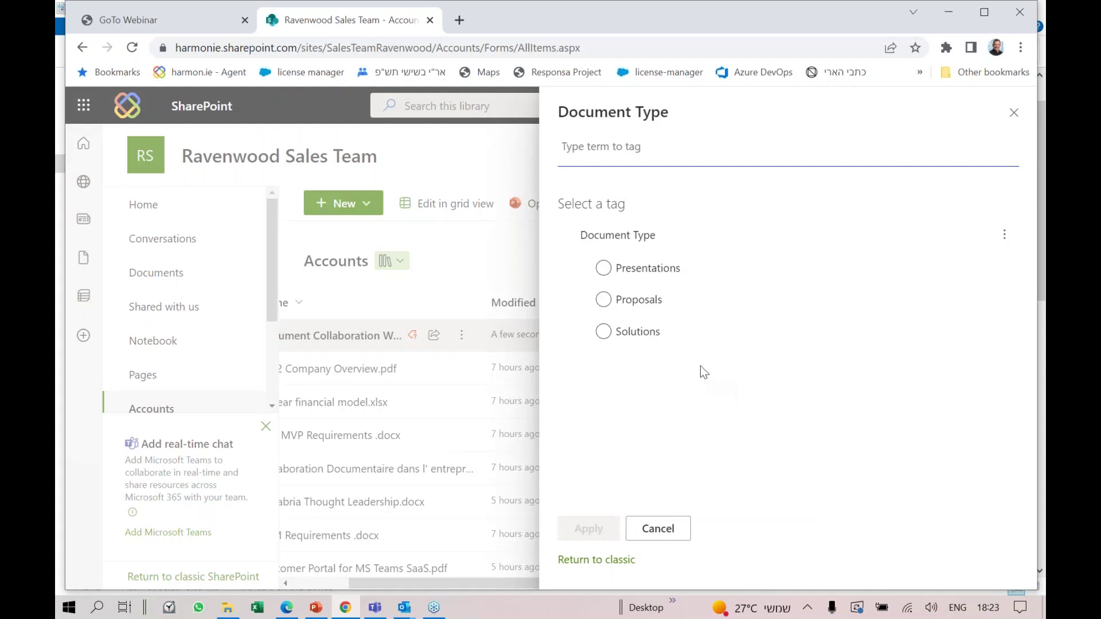
pyautogui.click(602, 267)
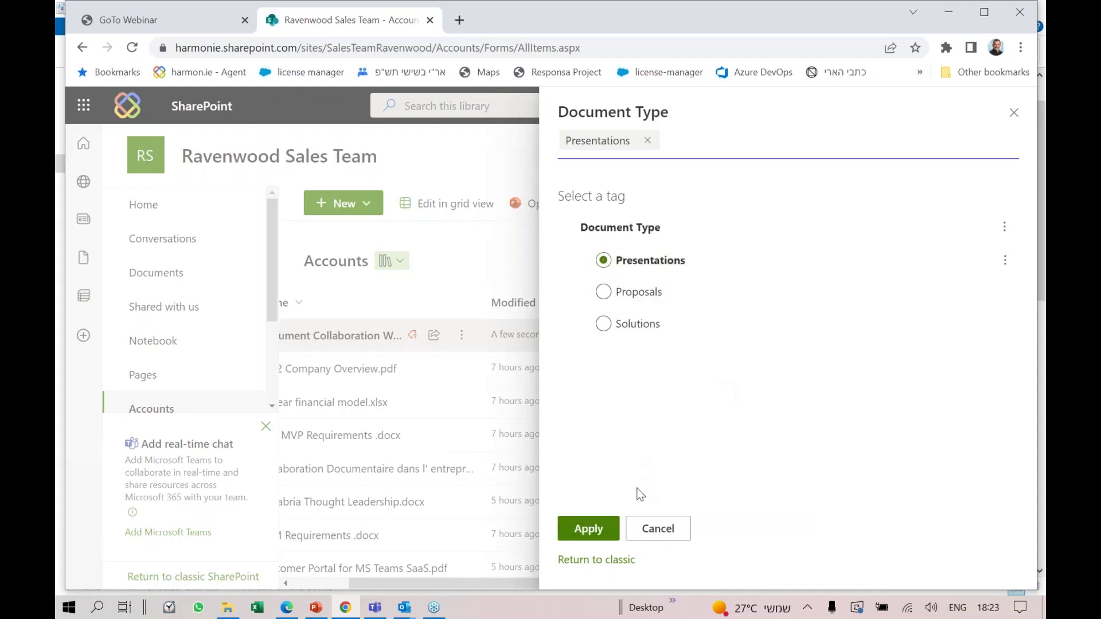
pyautogui.click(586, 524)
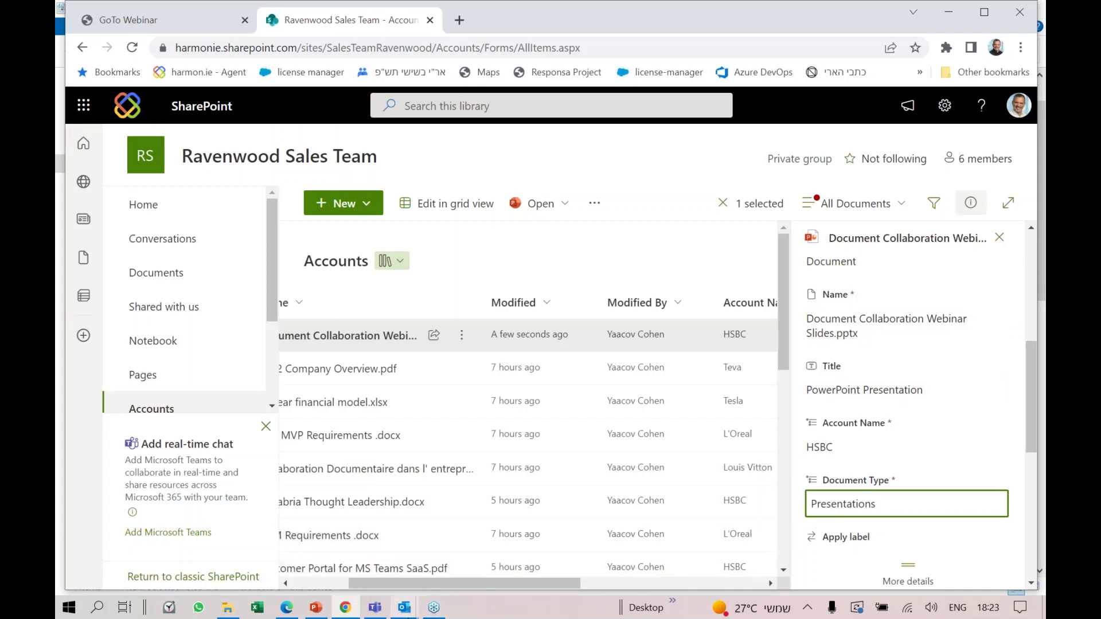
pyautogui.moveTo(404, 610)
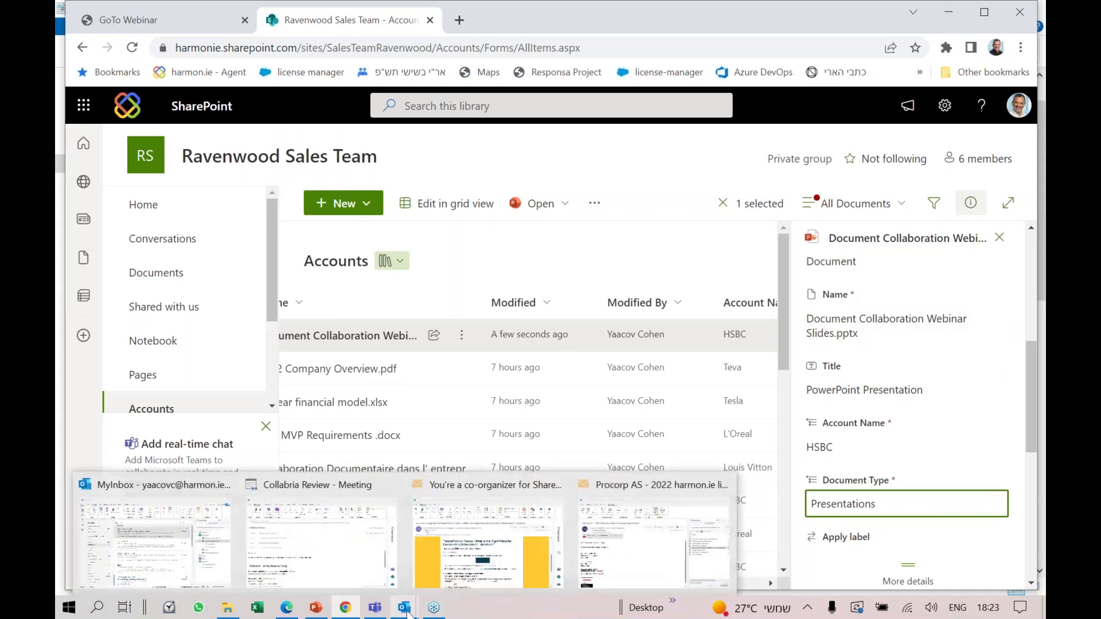
# - In Outlook's sidebar, open the Accounts library and switch to the By Accounts view
pyautogui.click(188, 576)
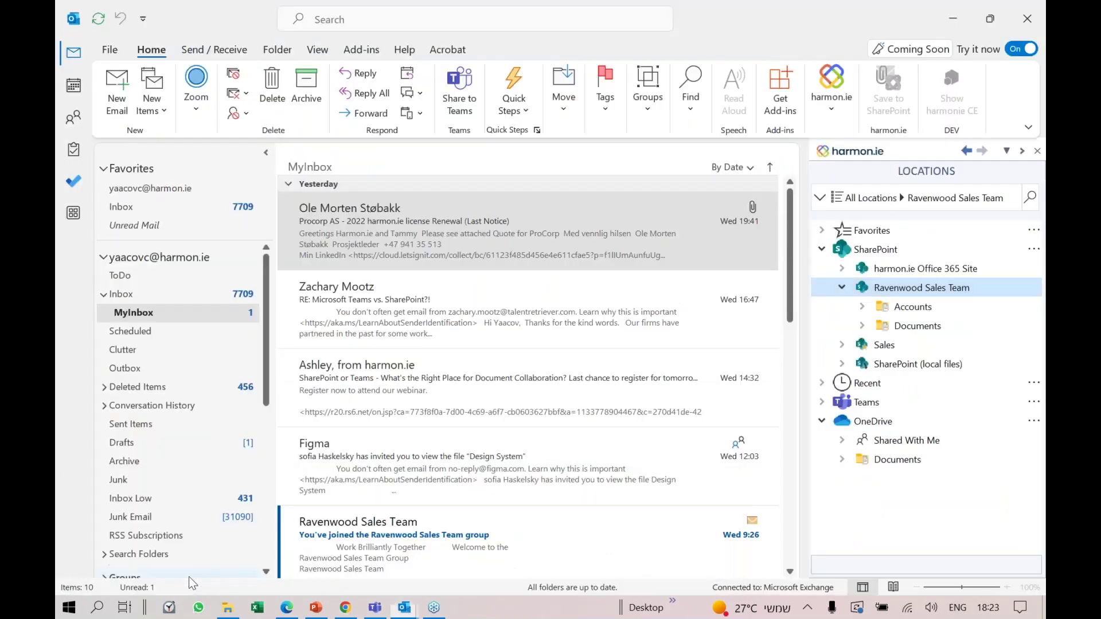
pyautogui.click(906, 308)
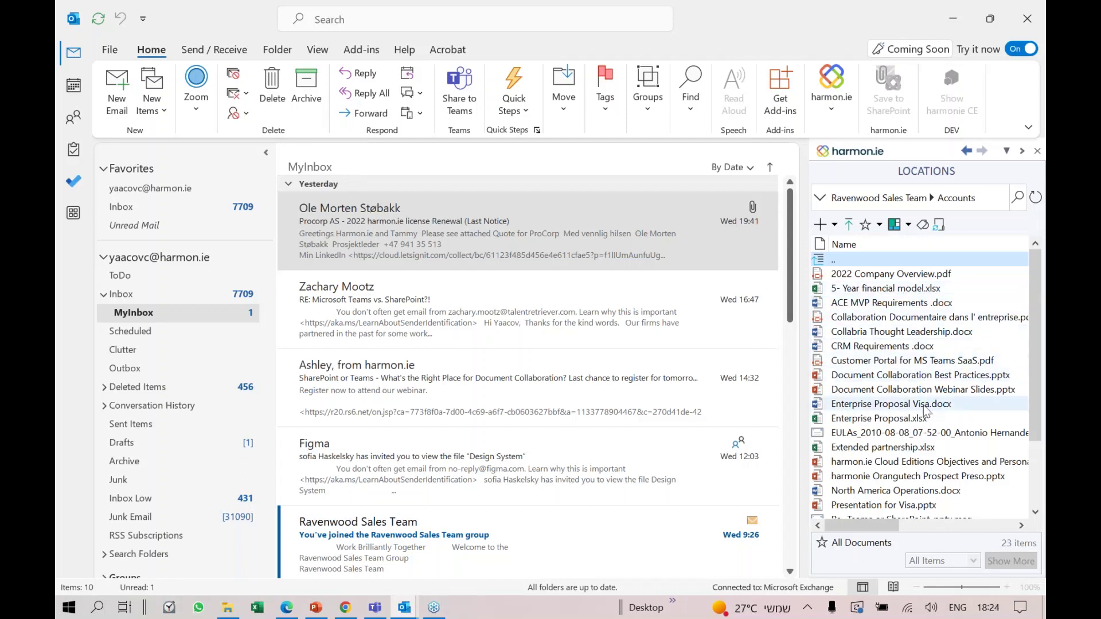
pyautogui.click(907, 227)
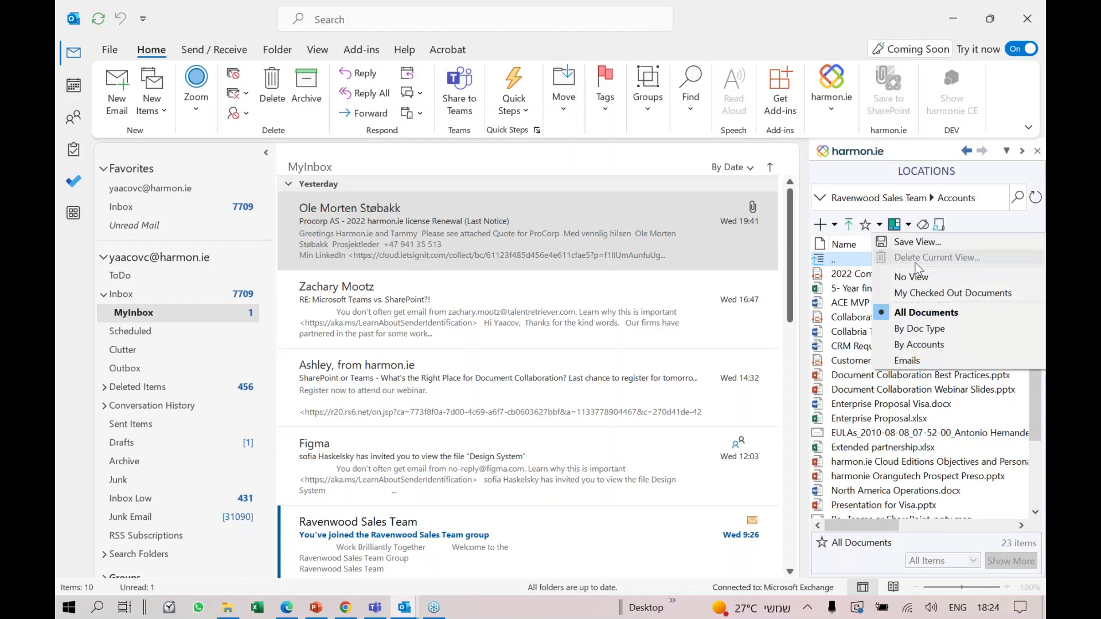
pyautogui.click(922, 345)
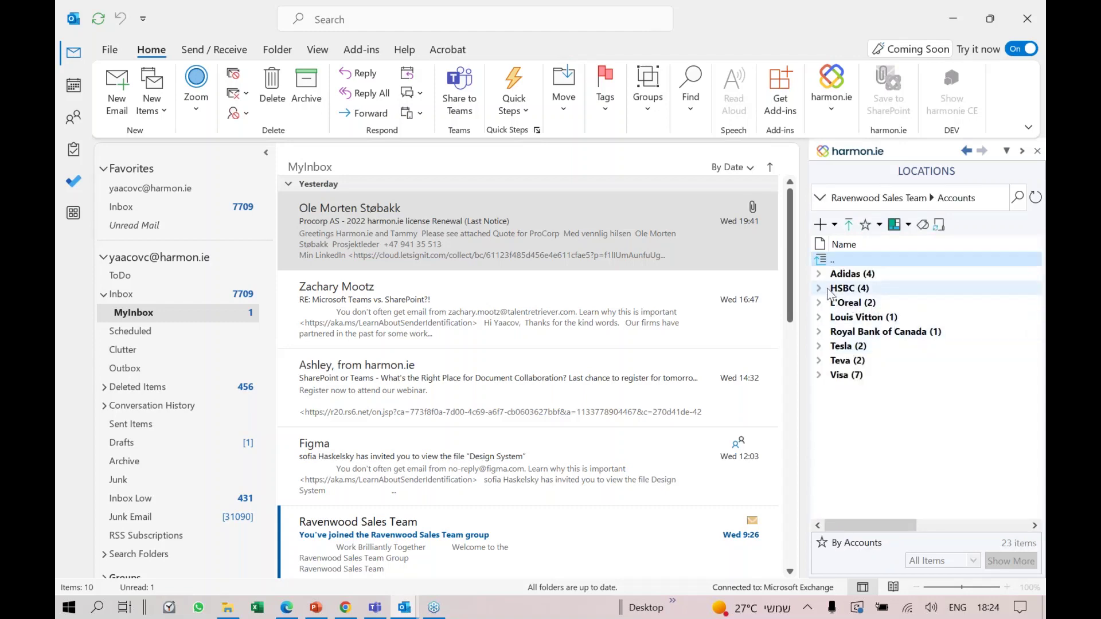
# - Expand the Adidas, HSBC, L'Oreal, Louis Vitton, Royal Bank of Canada and Visa groups
pyautogui.click(820, 274)
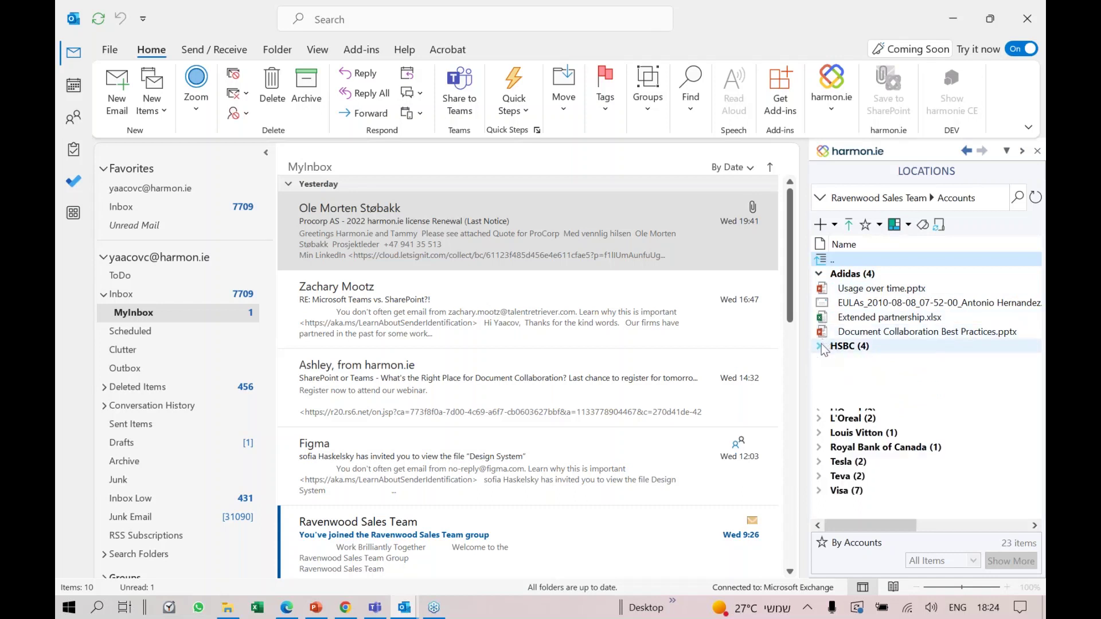
pyautogui.click(819, 419)
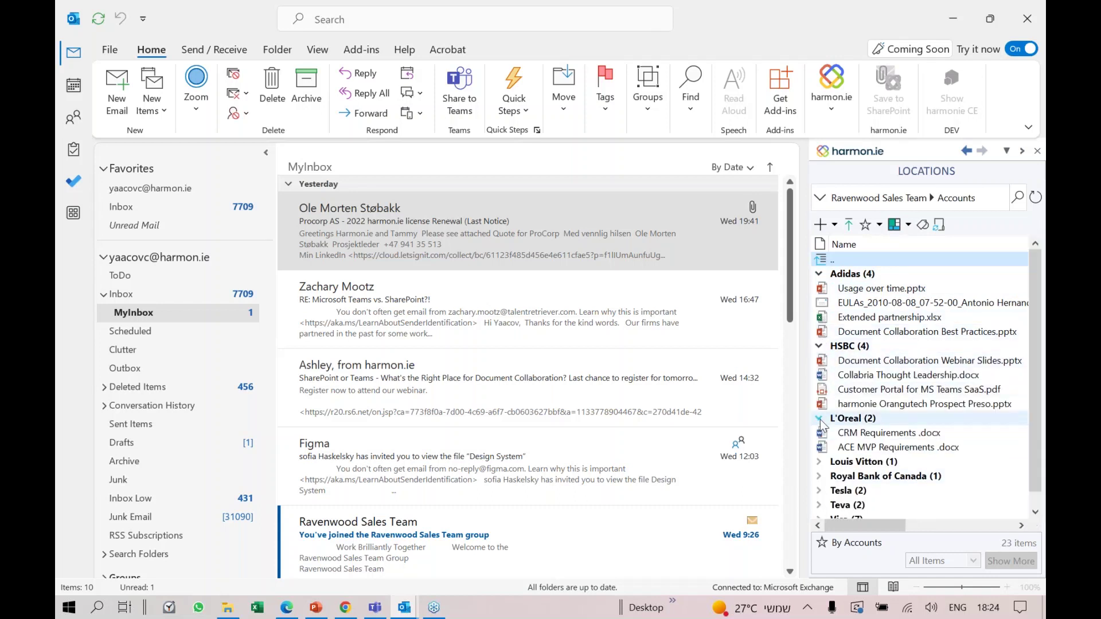
pyautogui.click(821, 464)
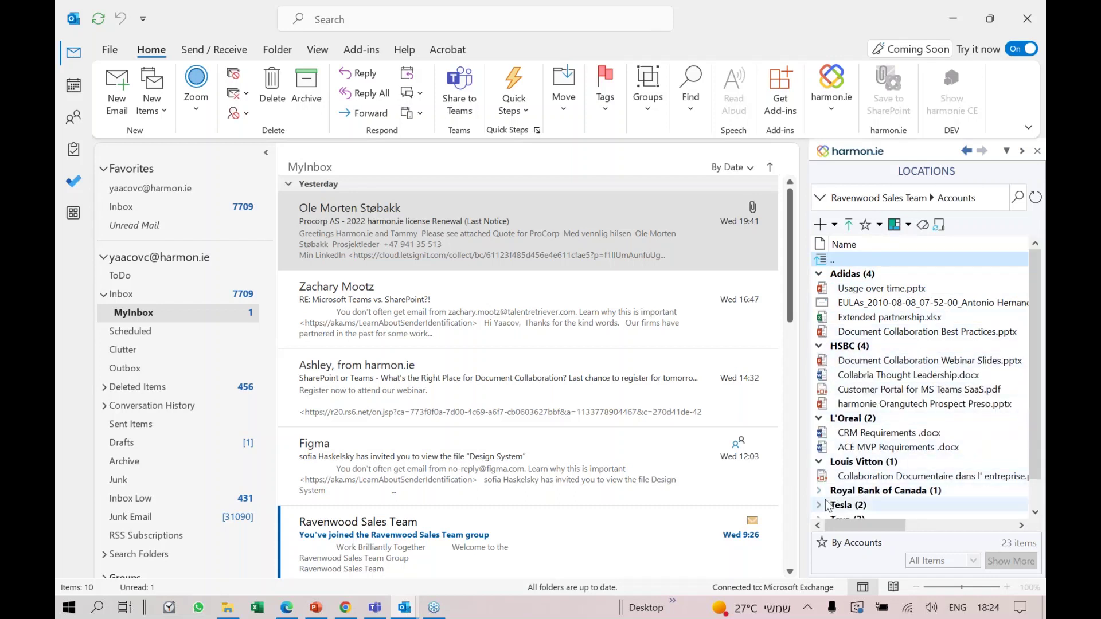
pyautogui.click(820, 491)
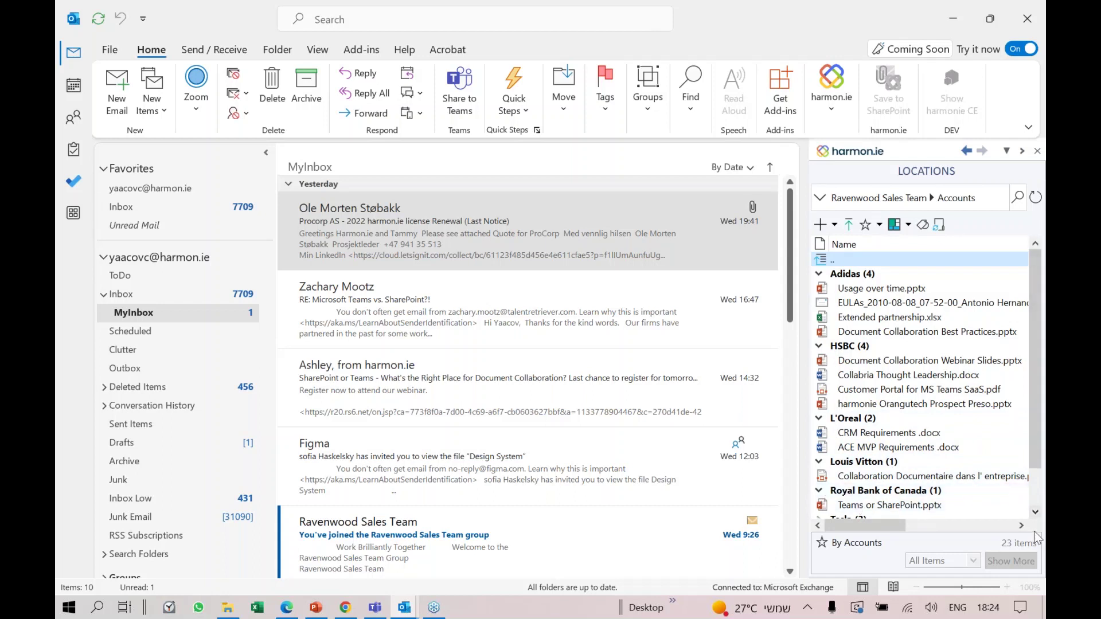
pyautogui.click(1035, 513)
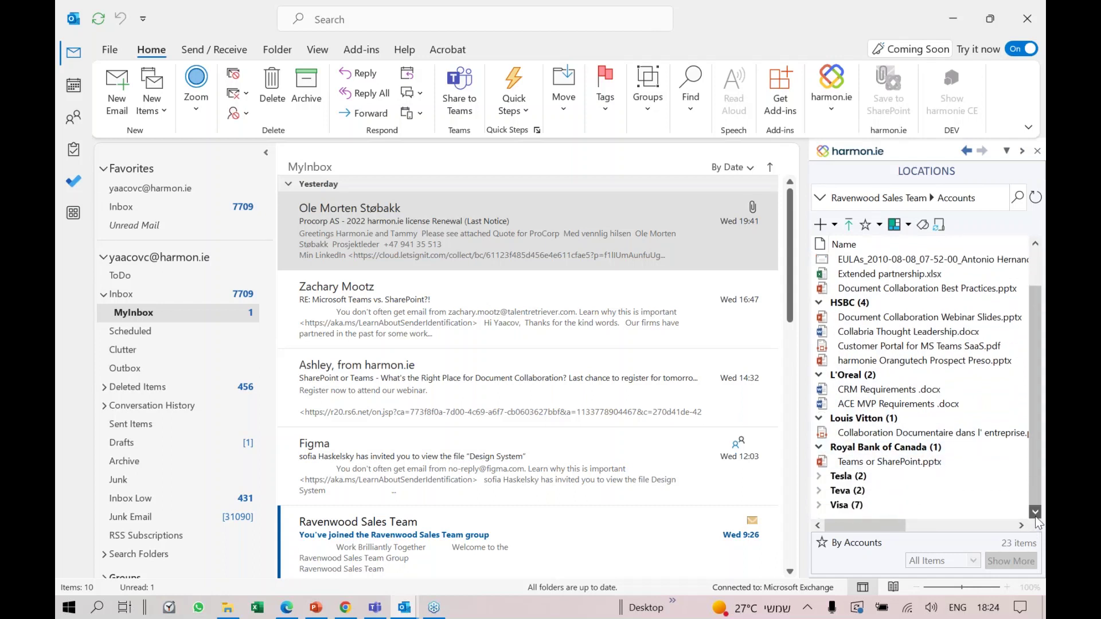
pyautogui.click(820, 504)
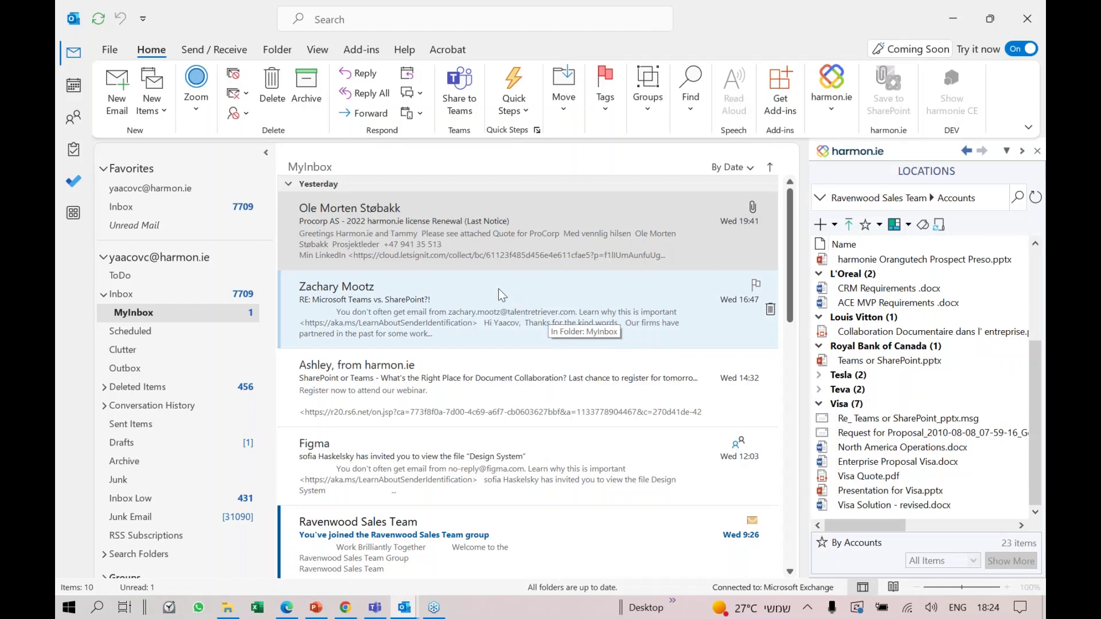
# - Open the Procorp licence renewal email, drag its quote PDF into the Visa folder, and close it
pyautogui.doubleClick(397, 215)
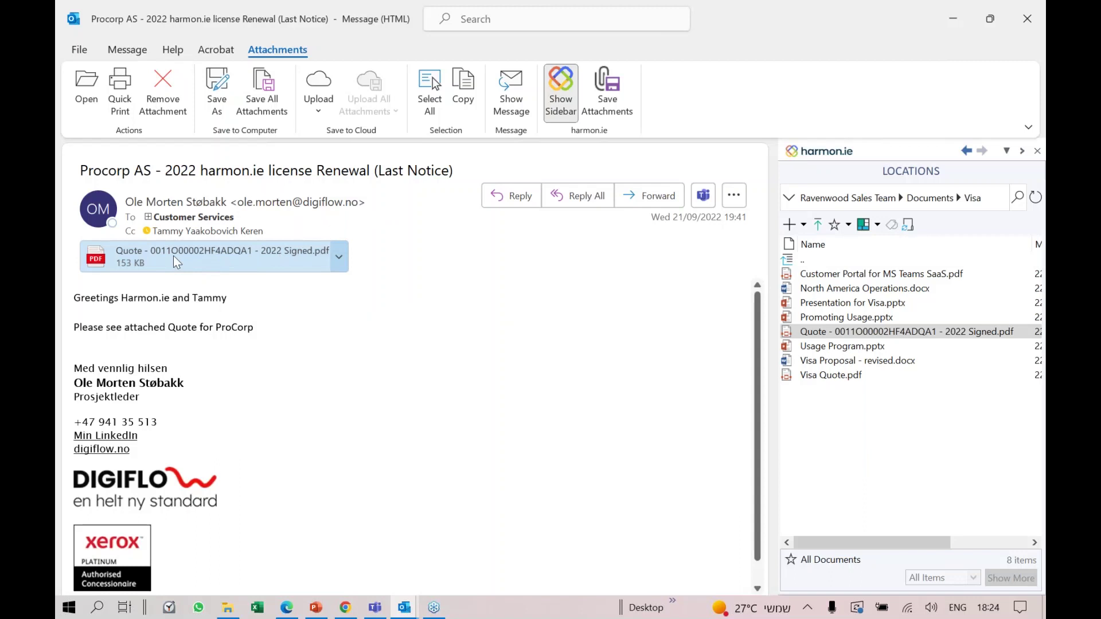
pyautogui.moveTo(174, 255); pyautogui.dragTo(990, 334)
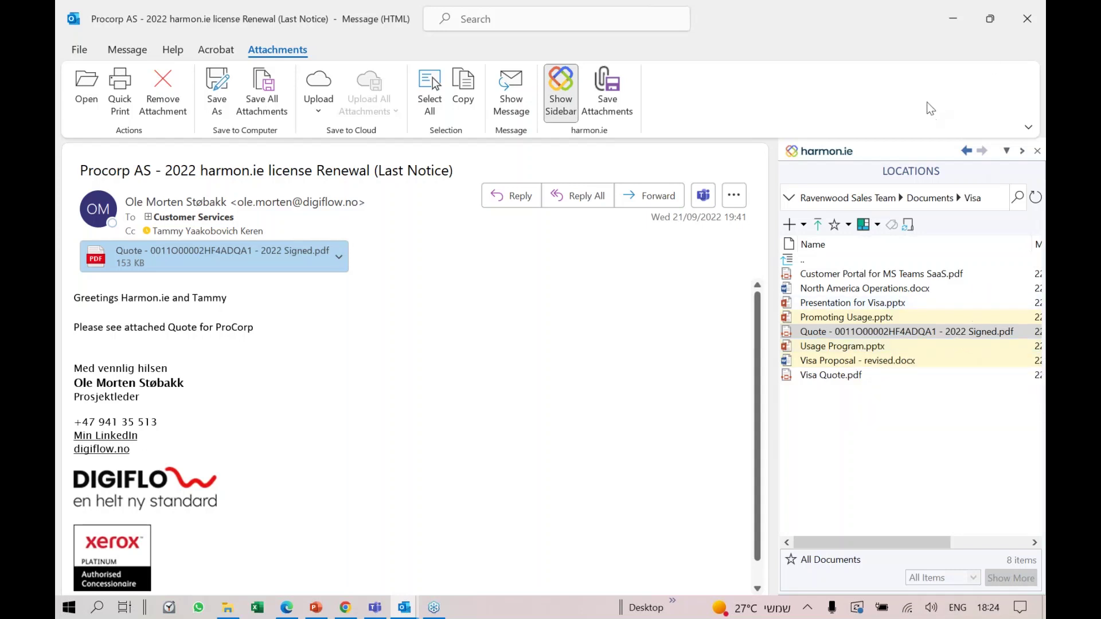
pyautogui.click(1031, 18)
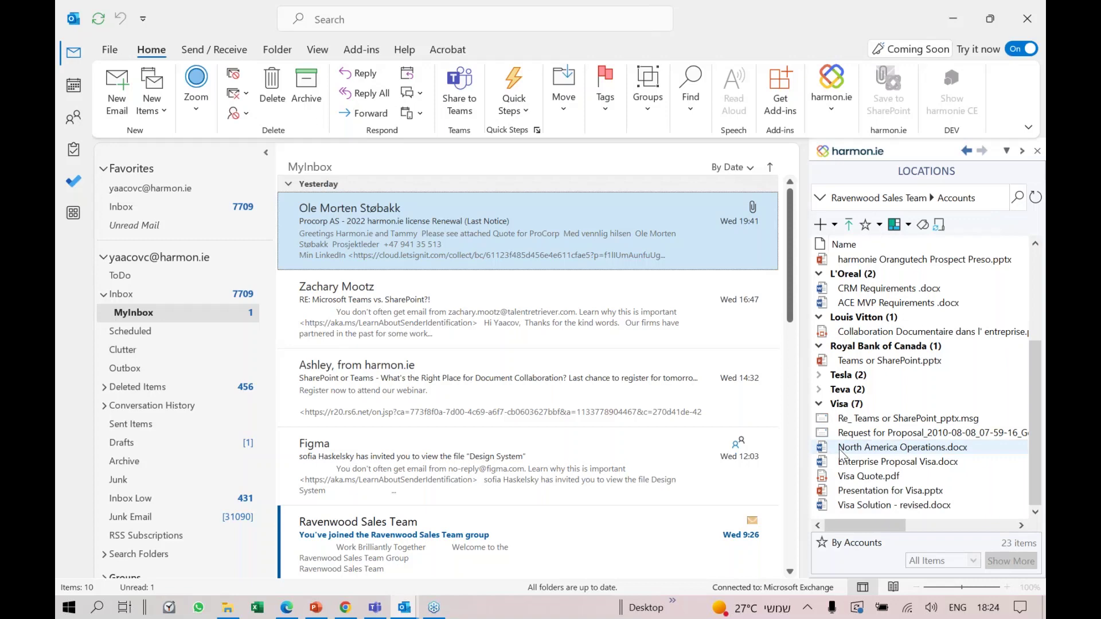
# - Upload Customer Portal for MS Teams SaaS, Usage over time and Usage Program, adding the portal PDF as a new version
pyautogui.click(228, 608)
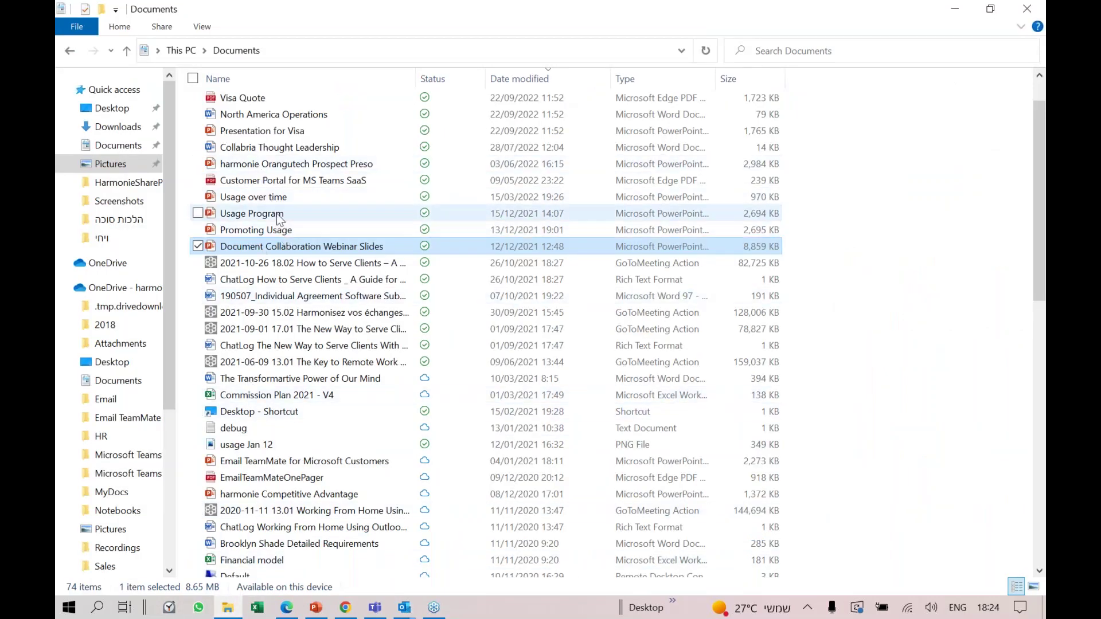
pyautogui.click(265, 181)
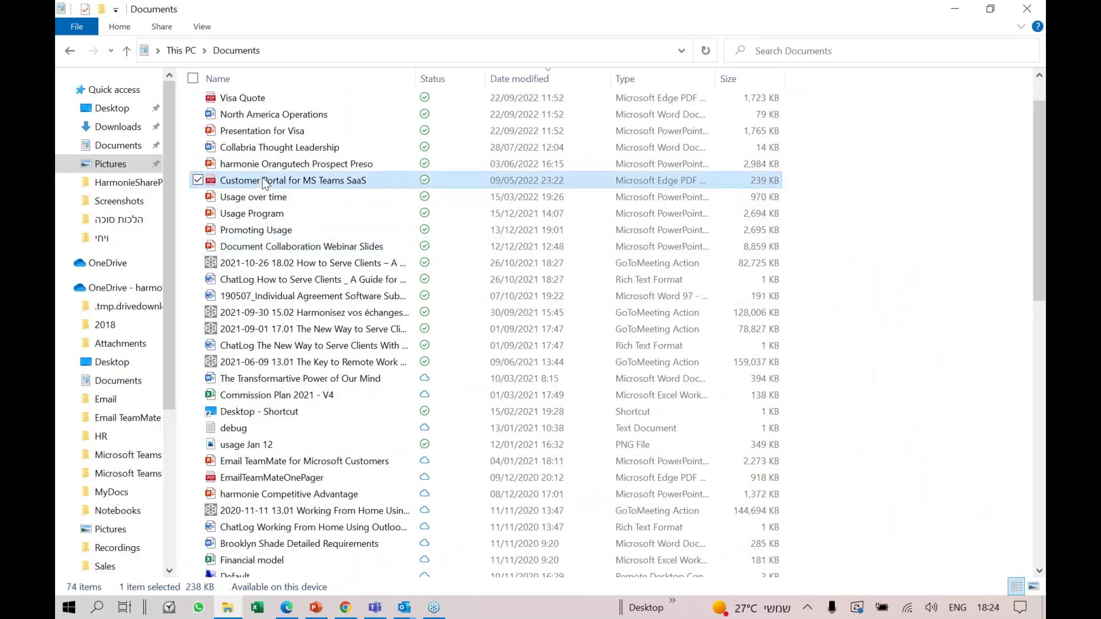
pyautogui.hotkey('shift', 'Down')
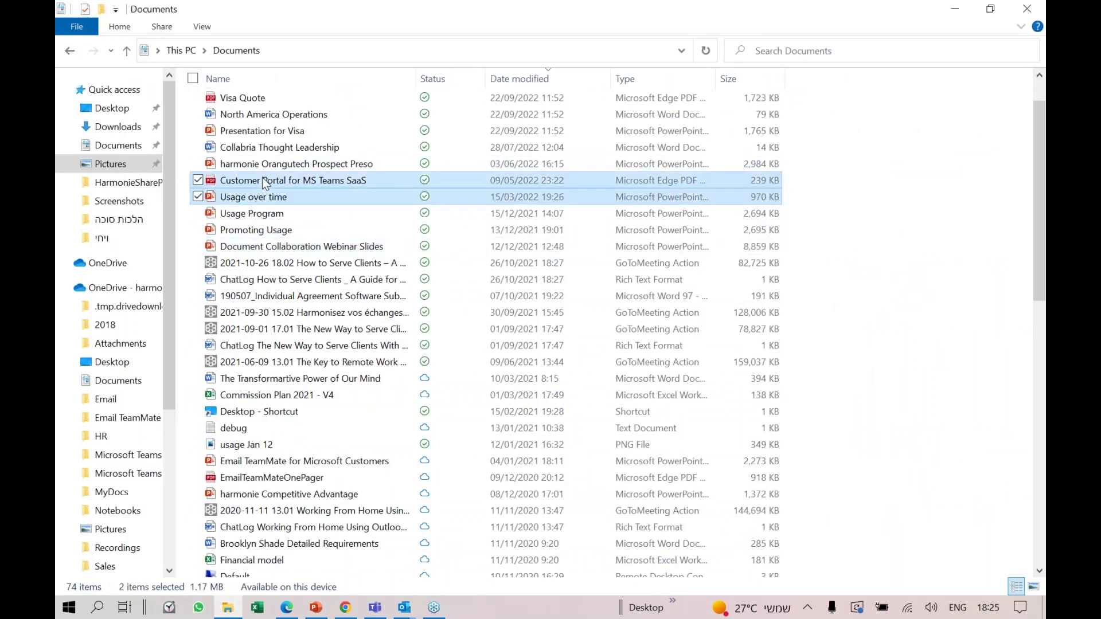
pyautogui.hotkey('shift', 'Down')
pyautogui.moveTo(263, 178); pyautogui.dragTo(850, 396)
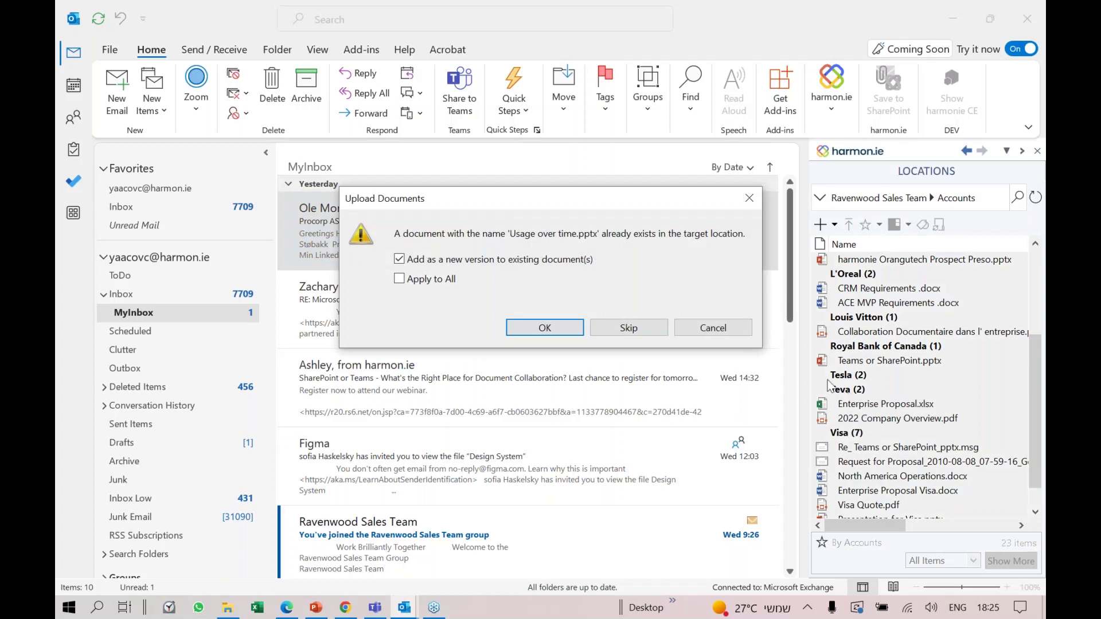
pyautogui.click(544, 328)
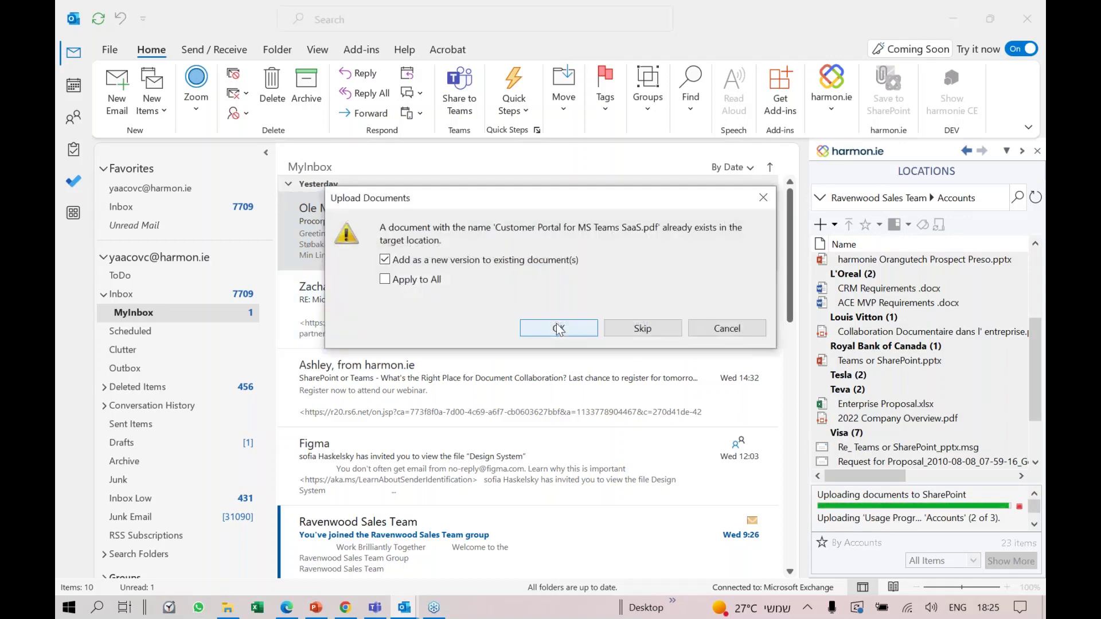
pyautogui.click(557, 328)
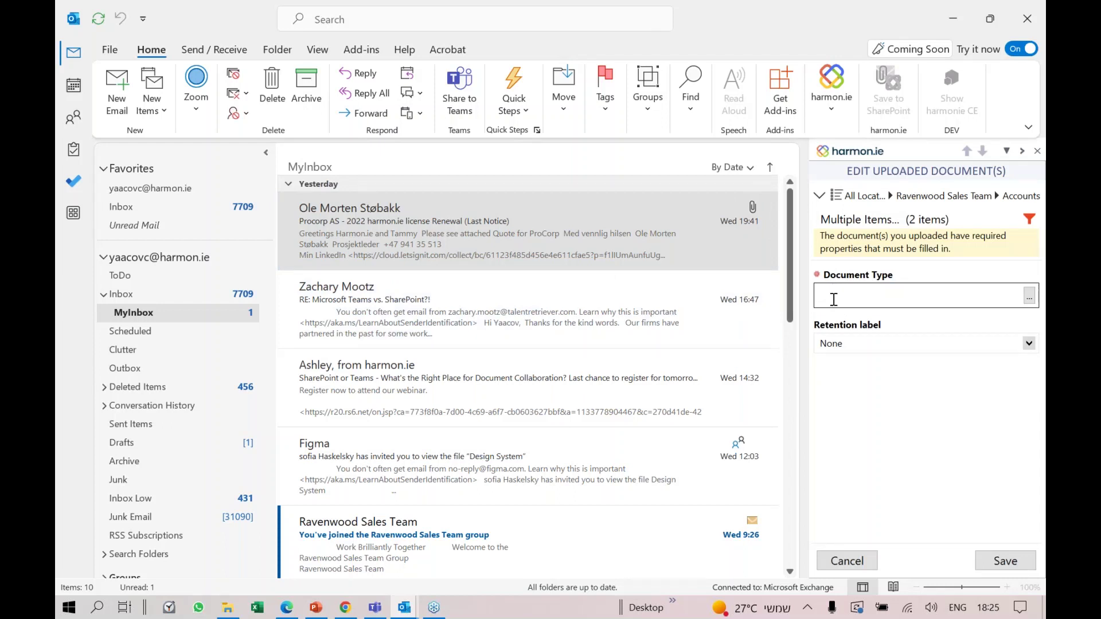
# - Set Document Type to Presentations for both uploaded files and save
pyautogui.write('pre')
pyautogui.press('Return')
pyautogui.click(1006, 561)
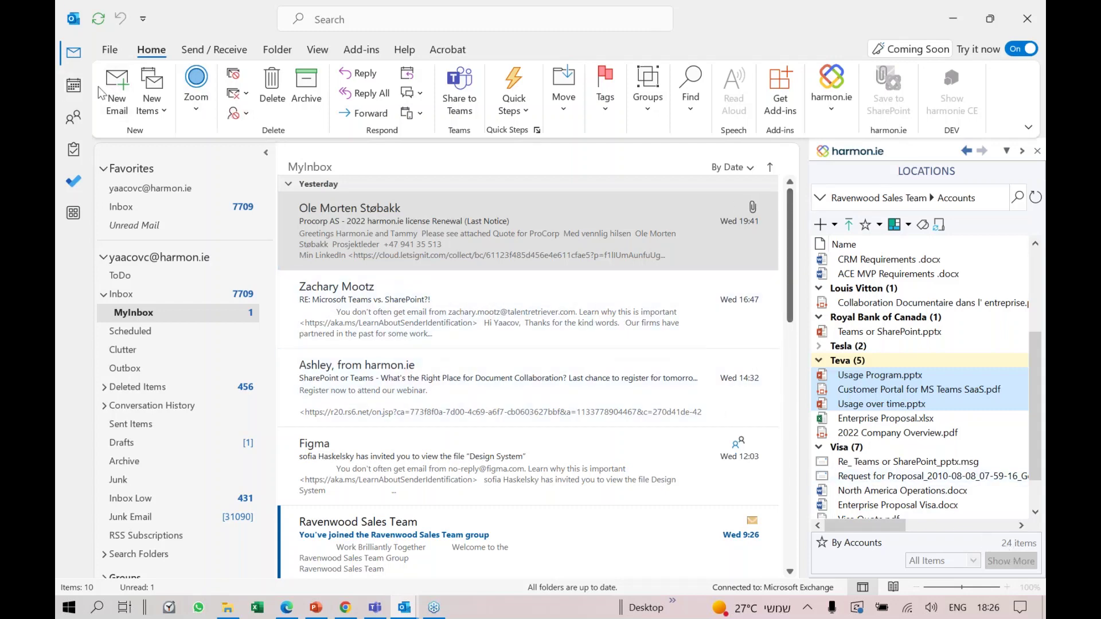
pyautogui.click(115, 92)
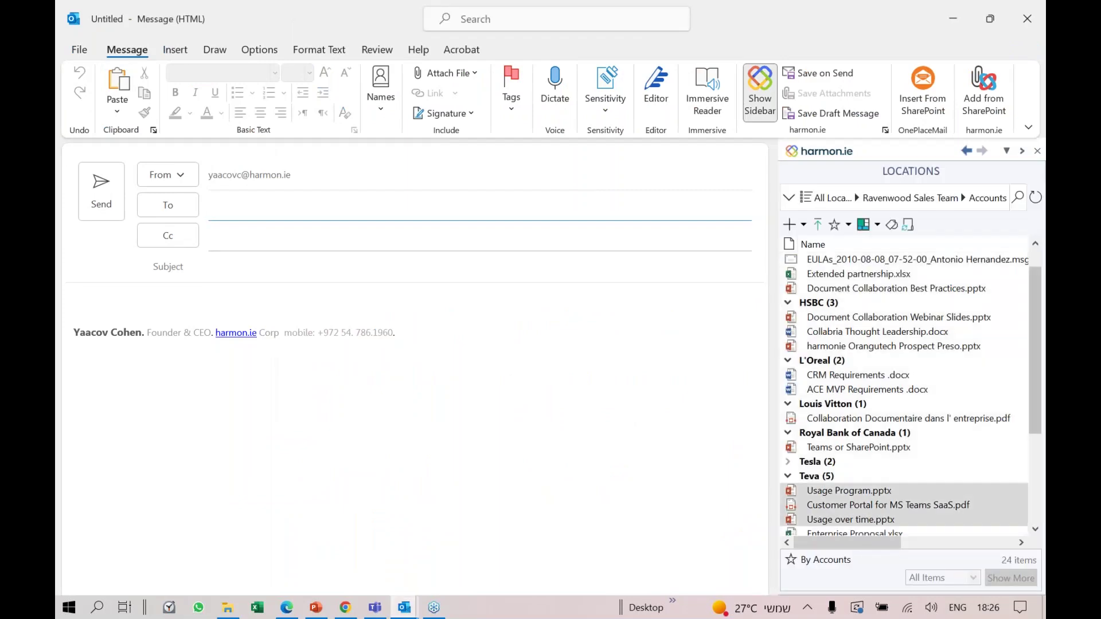
pyautogui.moveTo(876, 319); pyautogui.dragTo(290, 310)
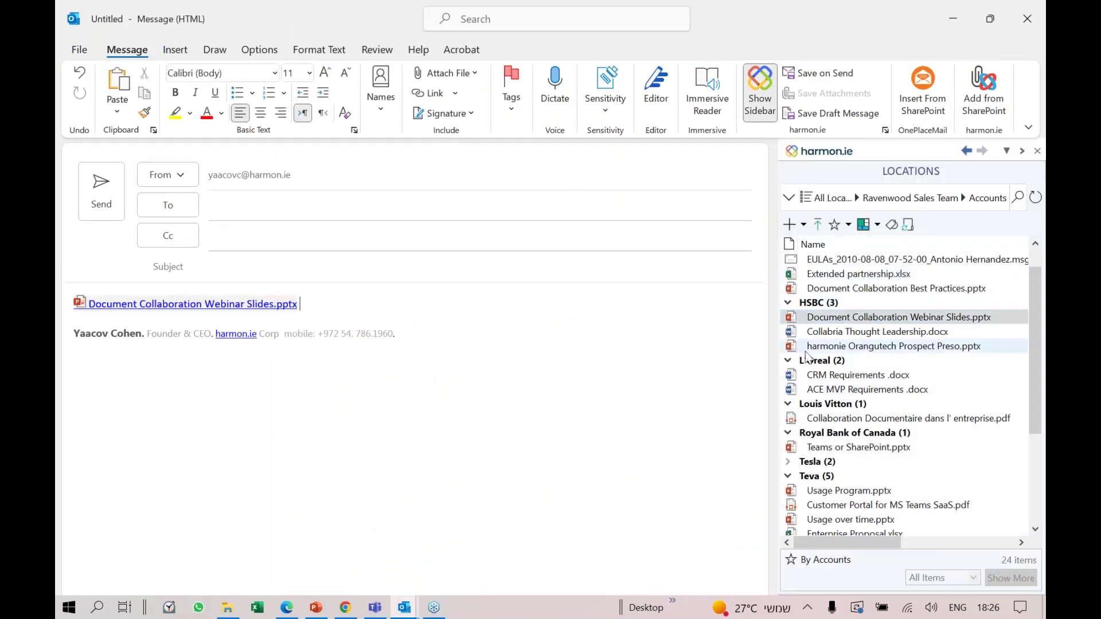
pyautogui.moveTo(807, 351); pyautogui.dragTo(442, 298)
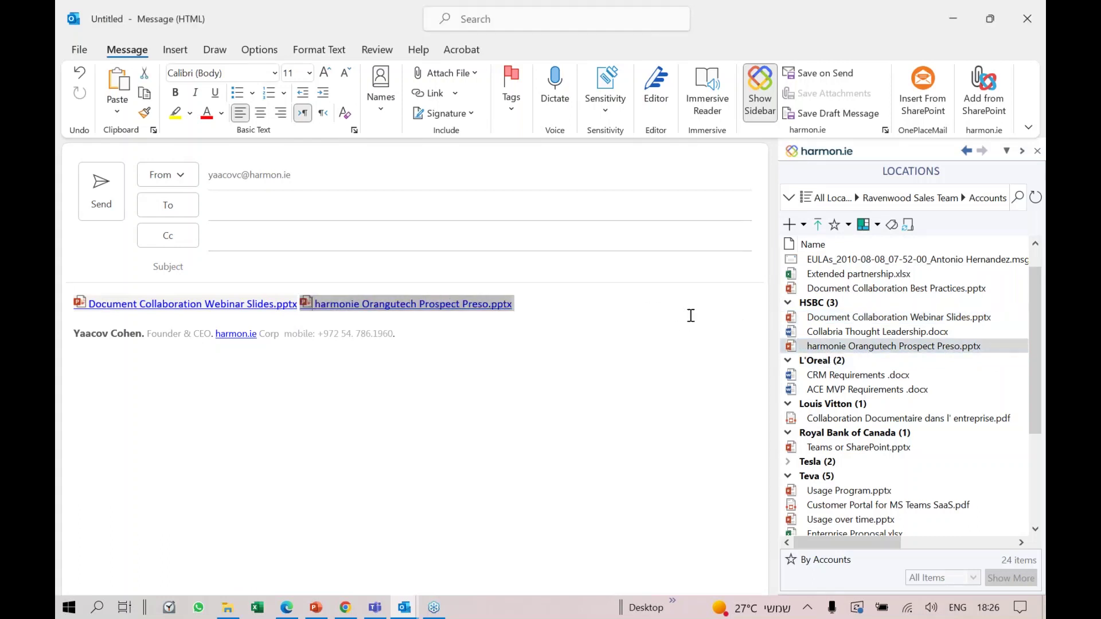
pyautogui.press('alt')
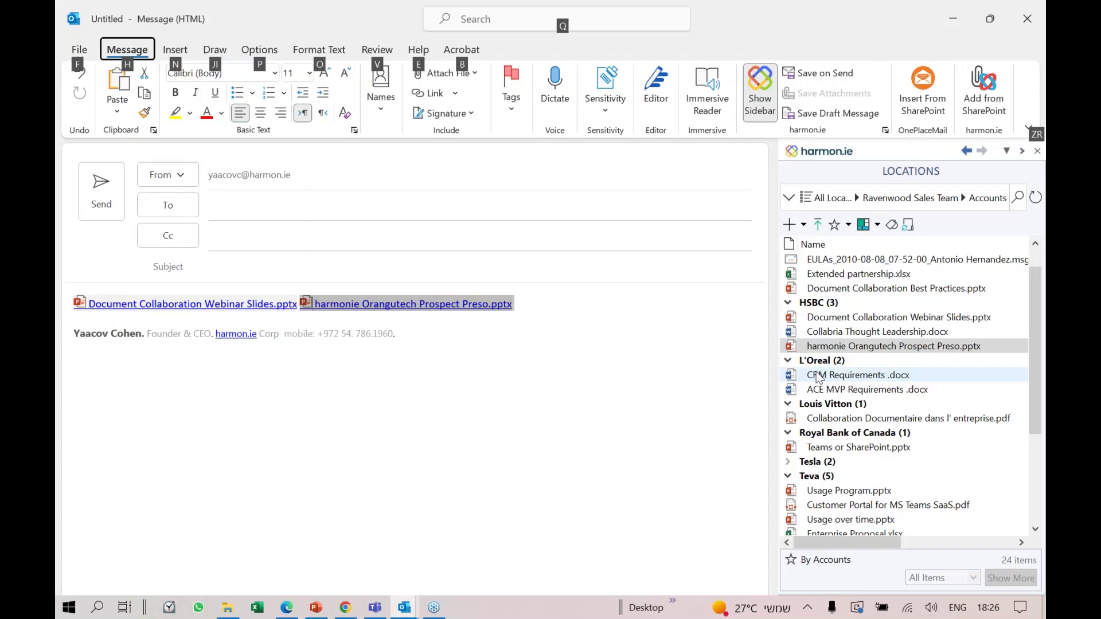
pyautogui.press('Escape')
pyautogui.moveTo(819, 376)
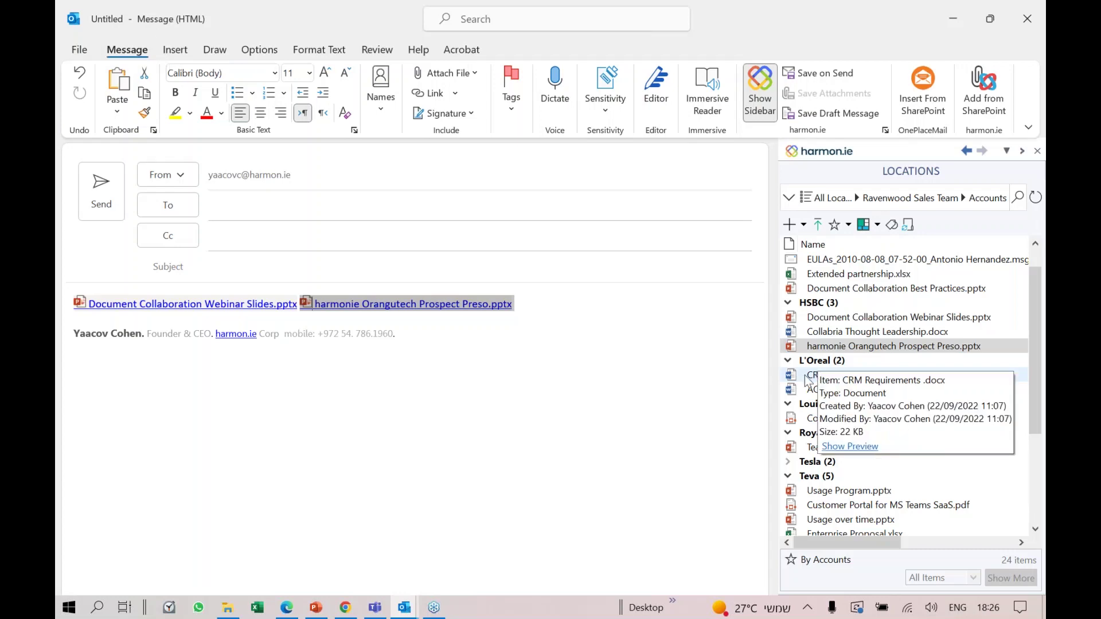
pyautogui.moveTo(820, 376)
pyautogui.mouseDown()
pyautogui.moveTo(525, 296)
pyautogui.moveTo(406, 303)
pyautogui.moveTo(407, 324)
pyautogui.mouseUp()
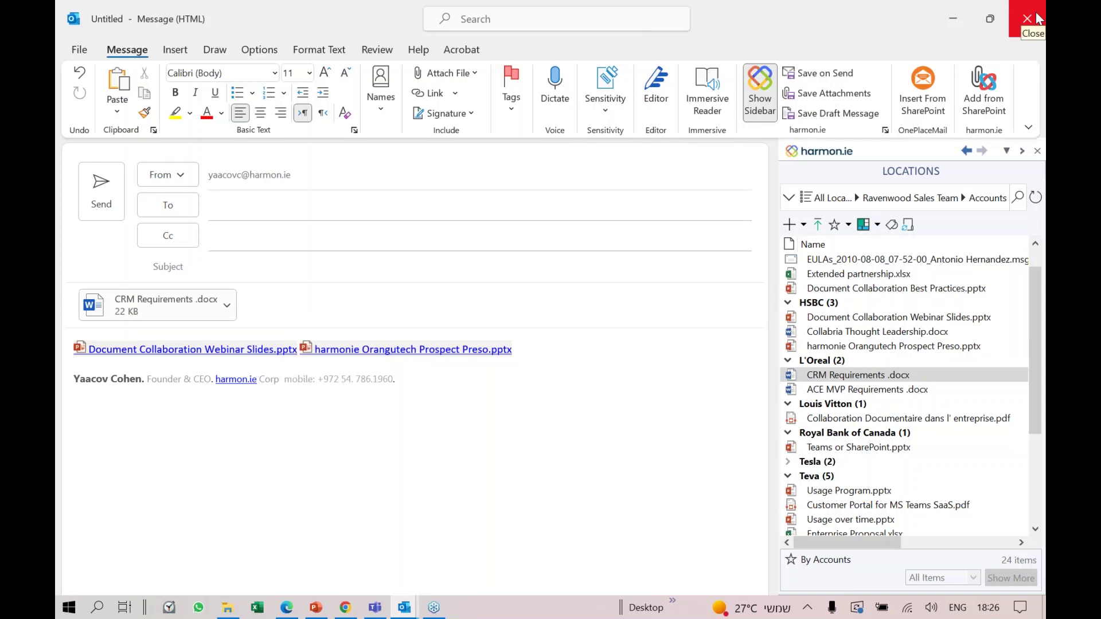
pyautogui.click(1036, 19)
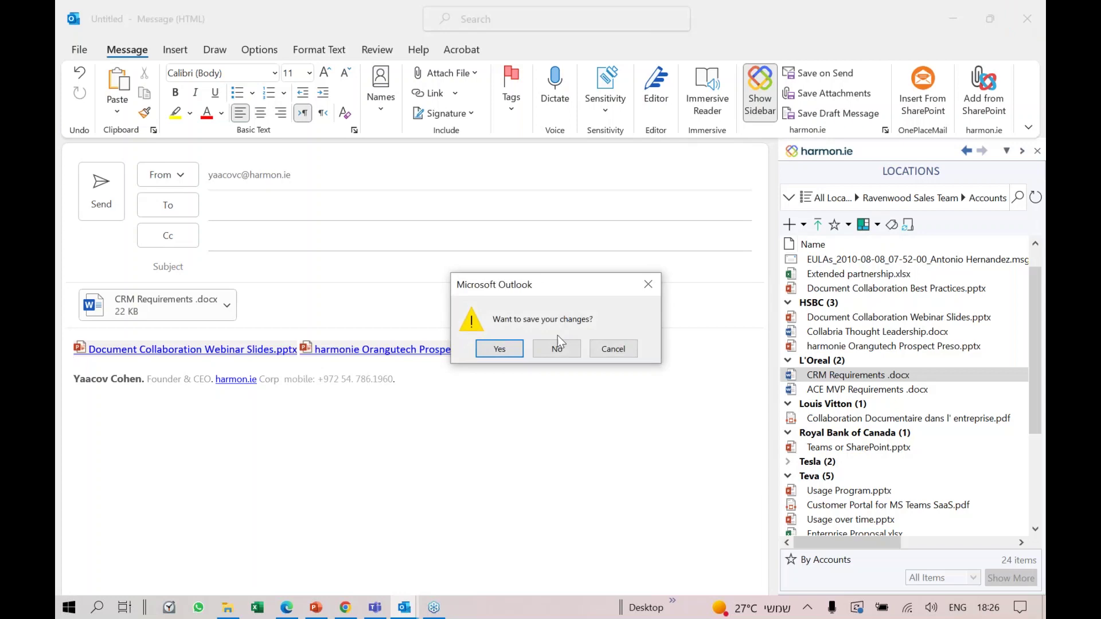
pyautogui.click(556, 349)
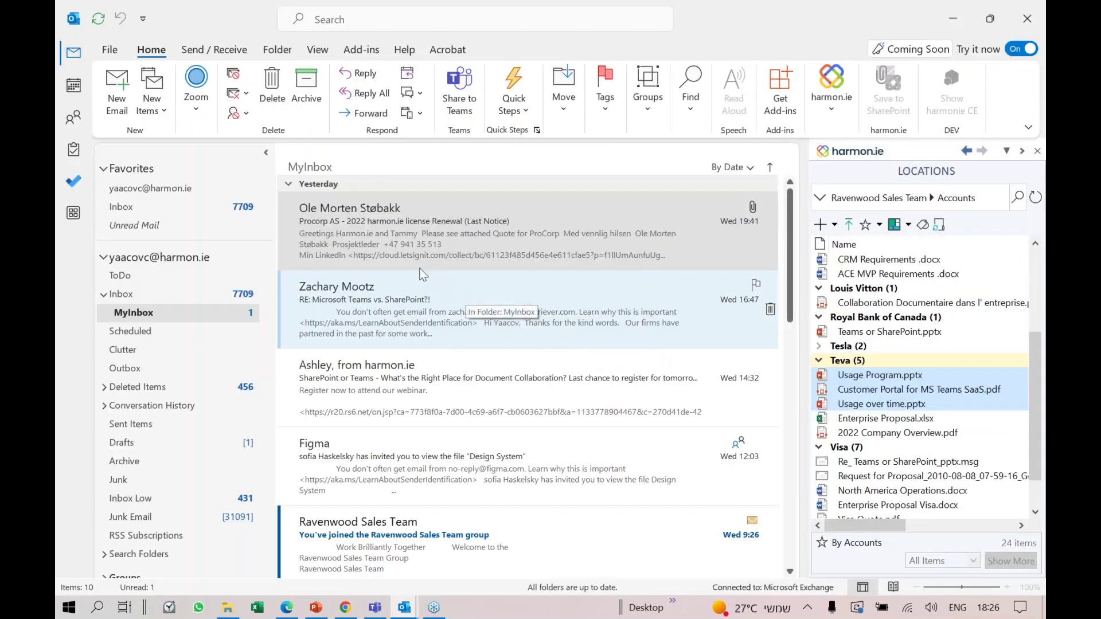
# - Drag the Figma invitation email onto Royal Bank of Canada and save it with Document Type Solutions
pyautogui.click(417, 267)
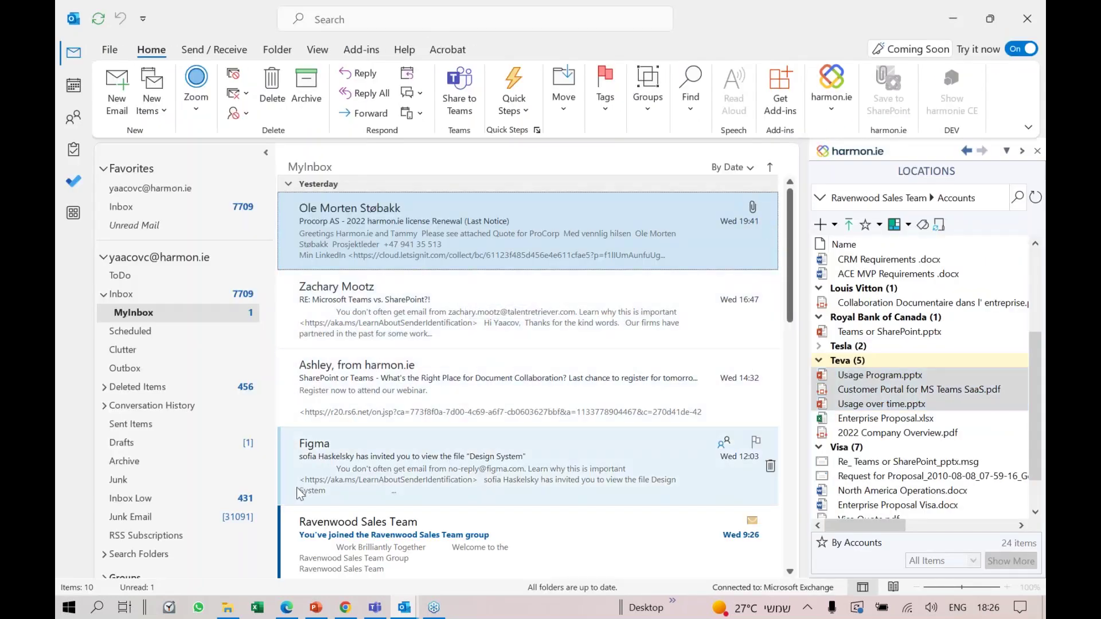
pyautogui.click(308, 463)
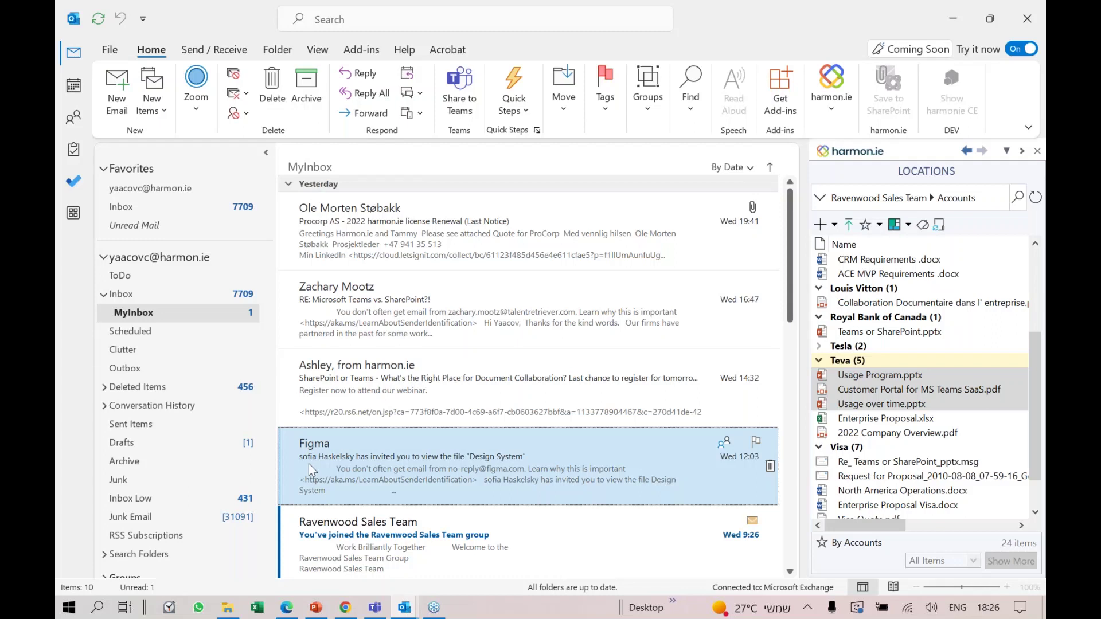
pyautogui.moveTo(308, 464); pyautogui.dragTo(920, 317)
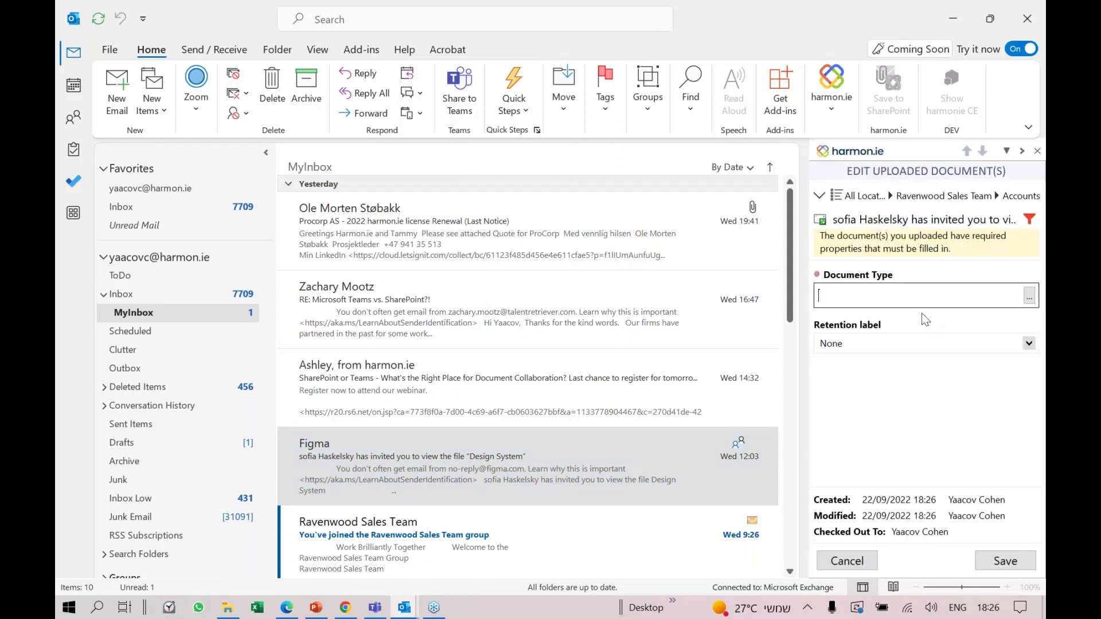
pyautogui.write('solu')
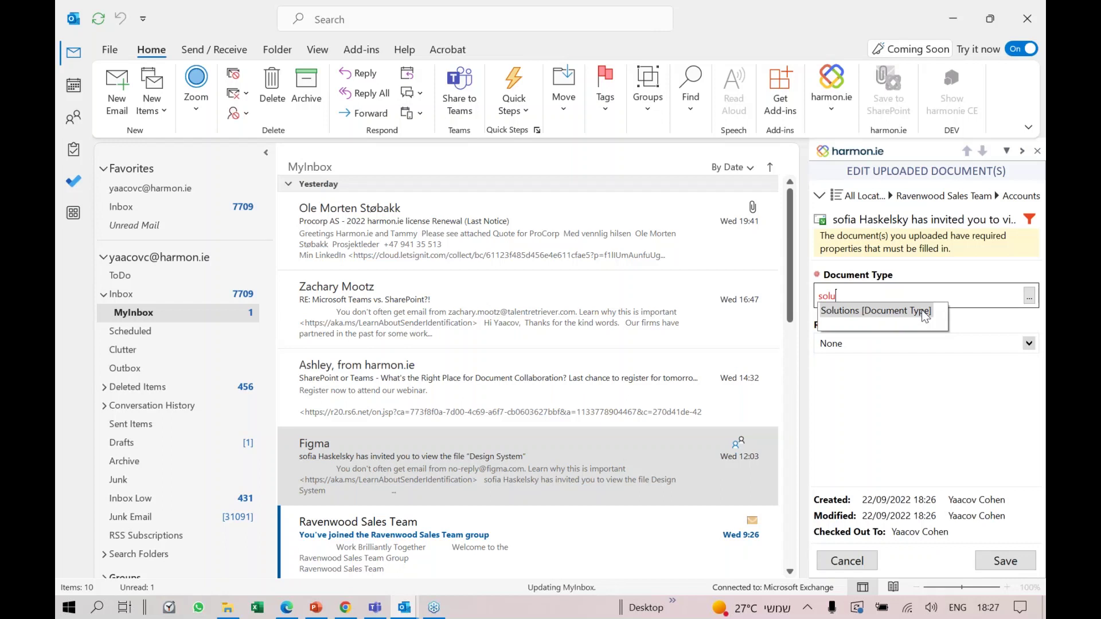
pyautogui.click(923, 311)
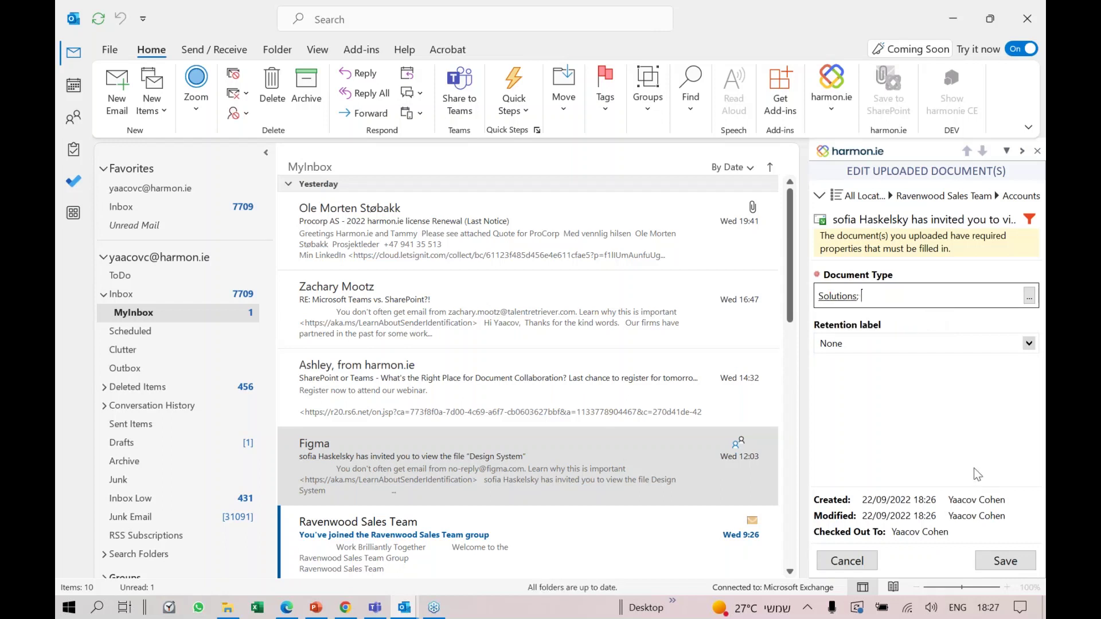
pyautogui.click(1000, 561)
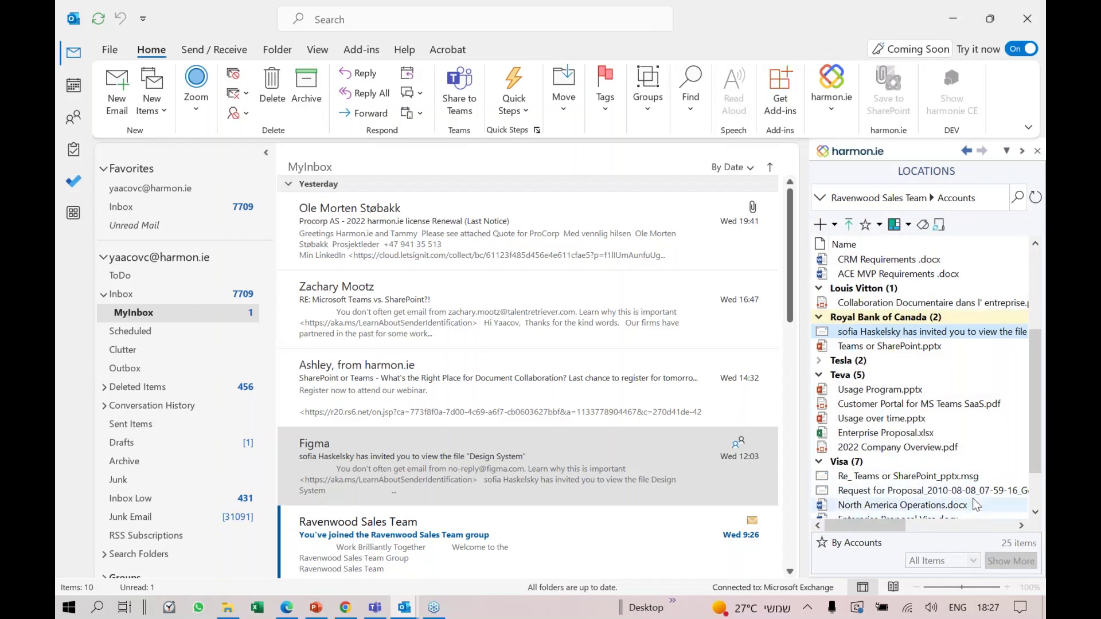
# - Switch the harmon.ie pane to the Emails view and scroll across its columns
pyautogui.click(905, 226)
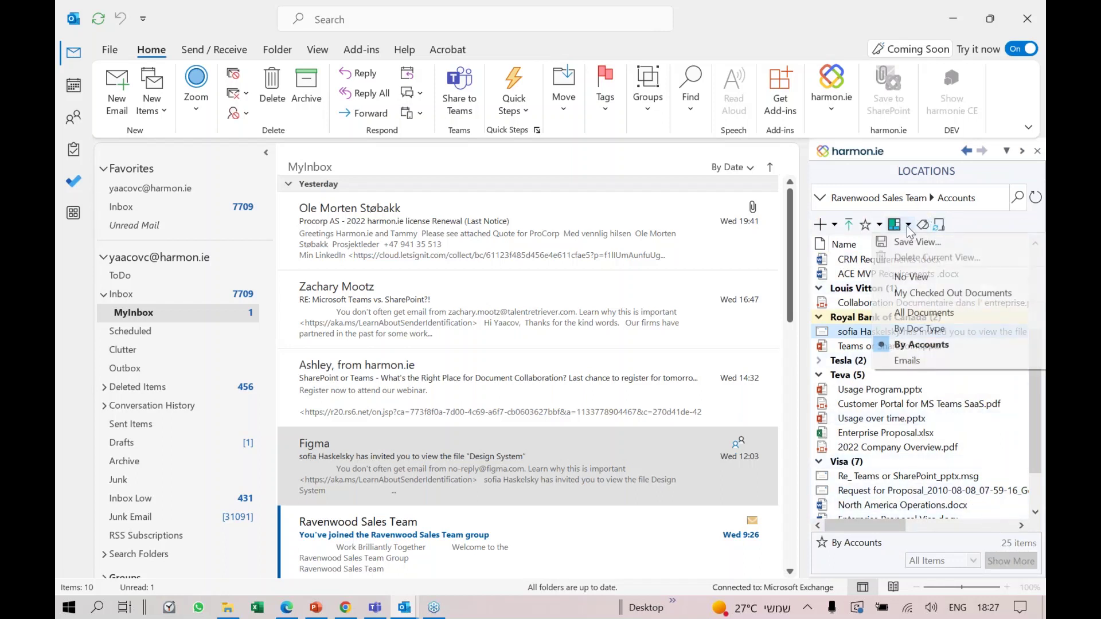
pyautogui.click(893, 362)
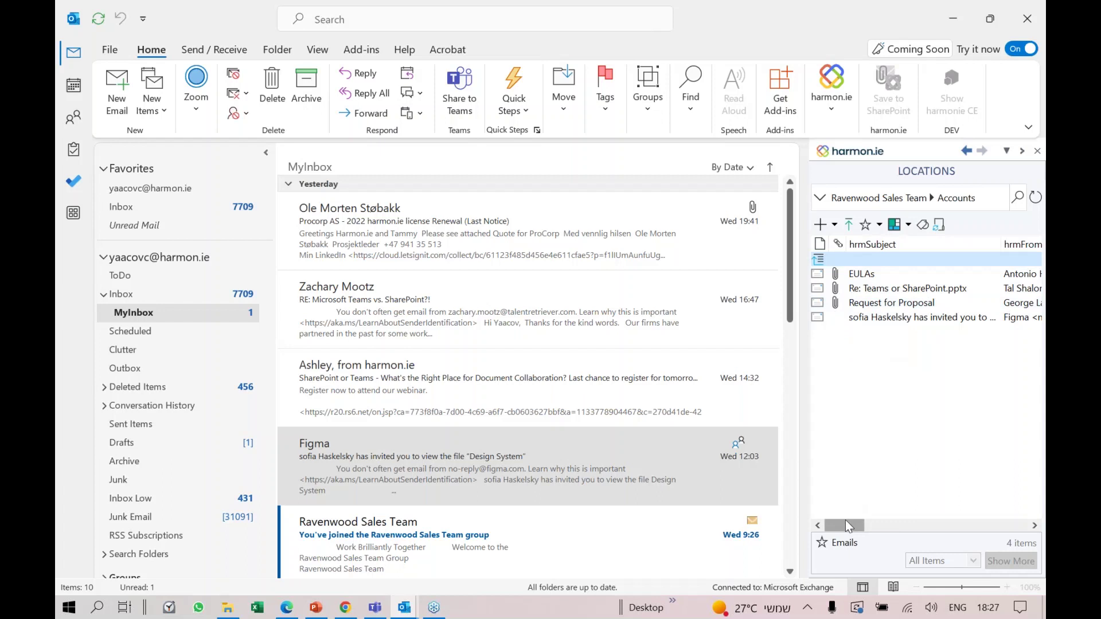
pyautogui.moveTo(846, 521); pyautogui.dragTo(1002, 532)
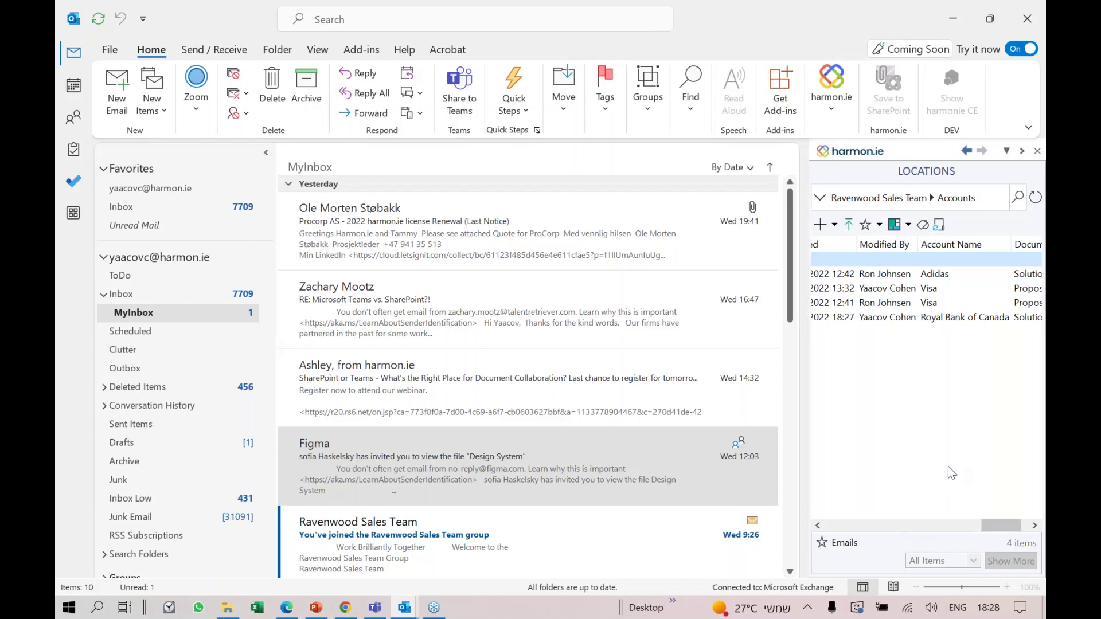
pyautogui.click(827, 528)
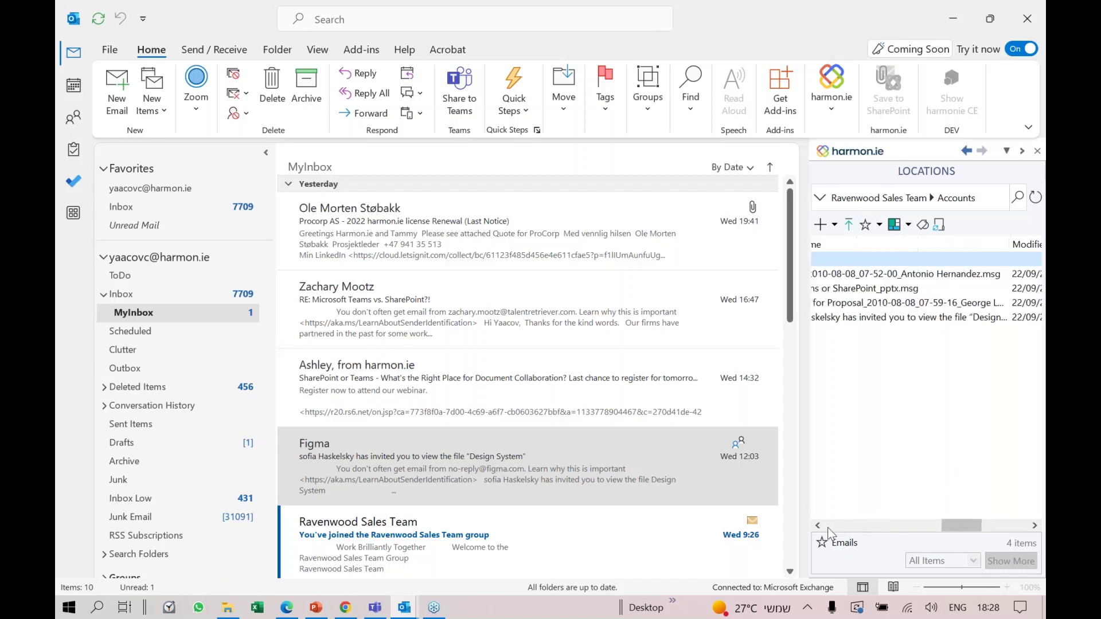
pyautogui.click(827, 527)
pyautogui.click(827, 528)
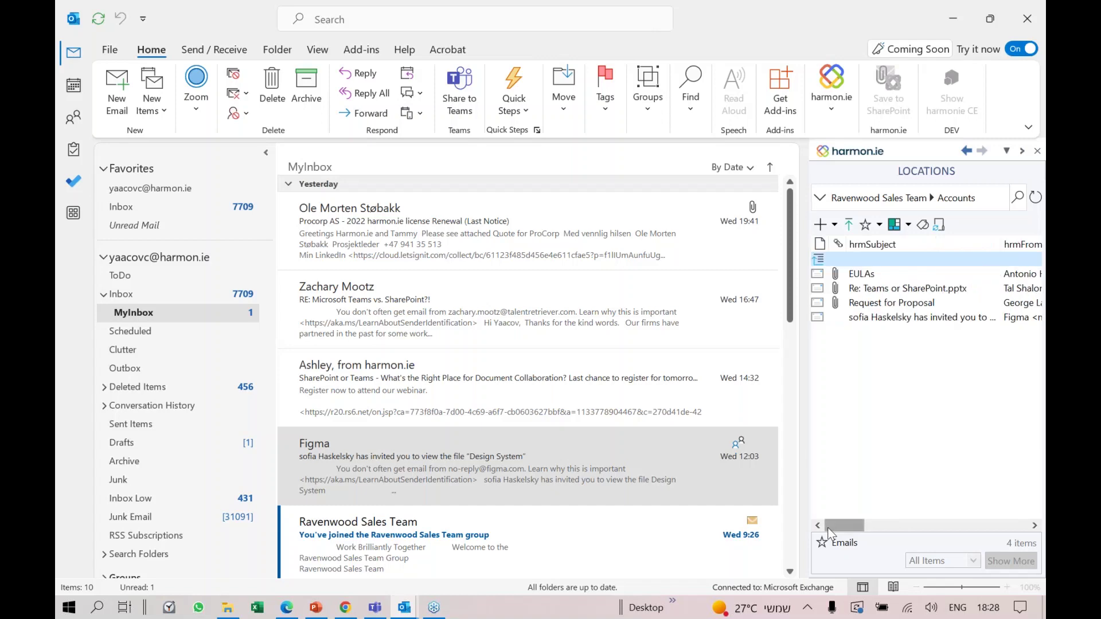